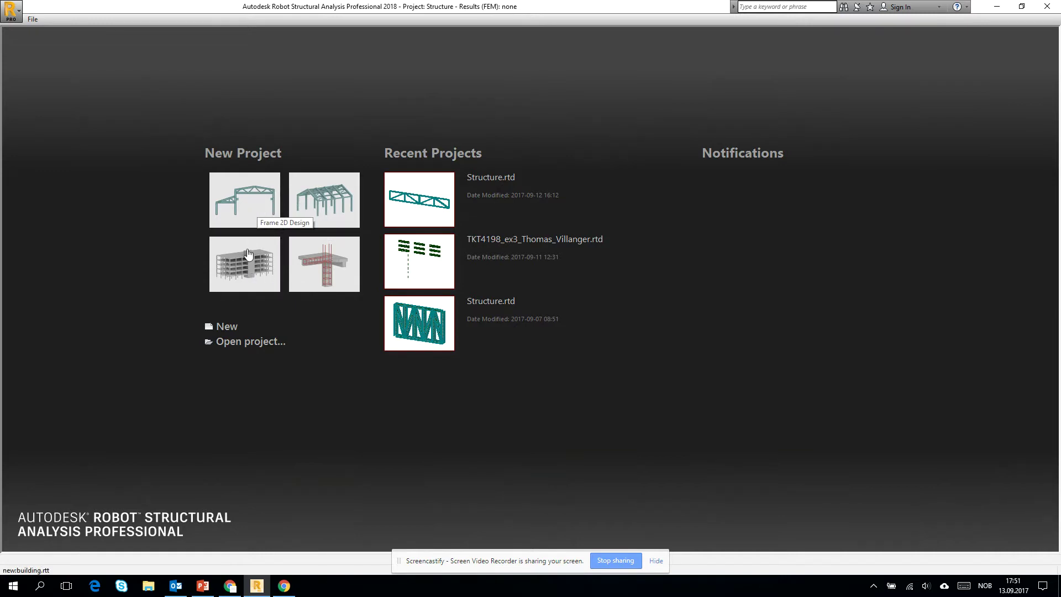
Start a new 3D frame project and set a 3D view facing the front.
left_click(304, 213)
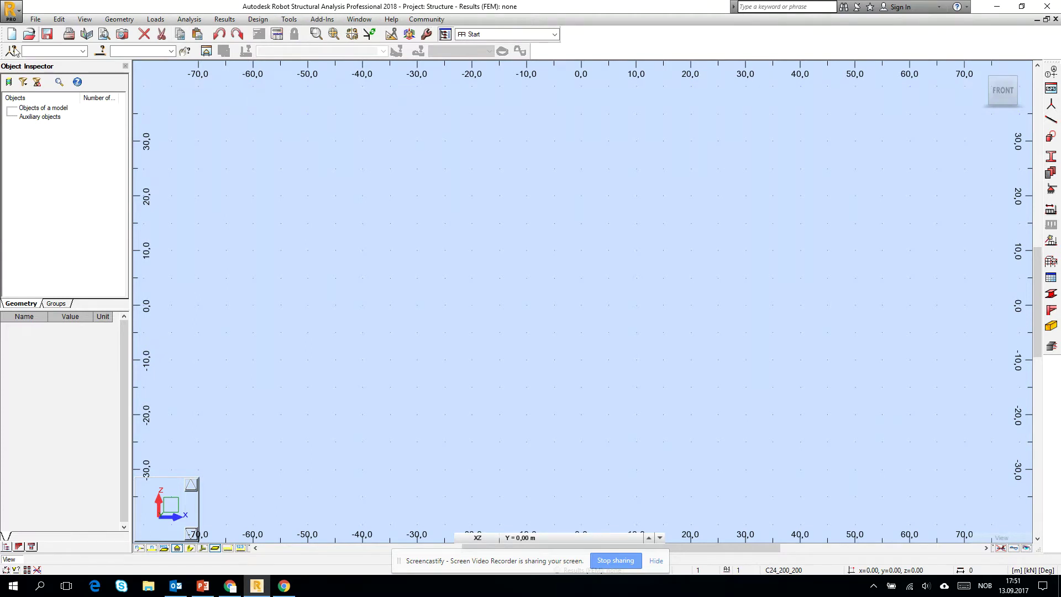
left_click(64, 21)
mouse_move(83, 20)
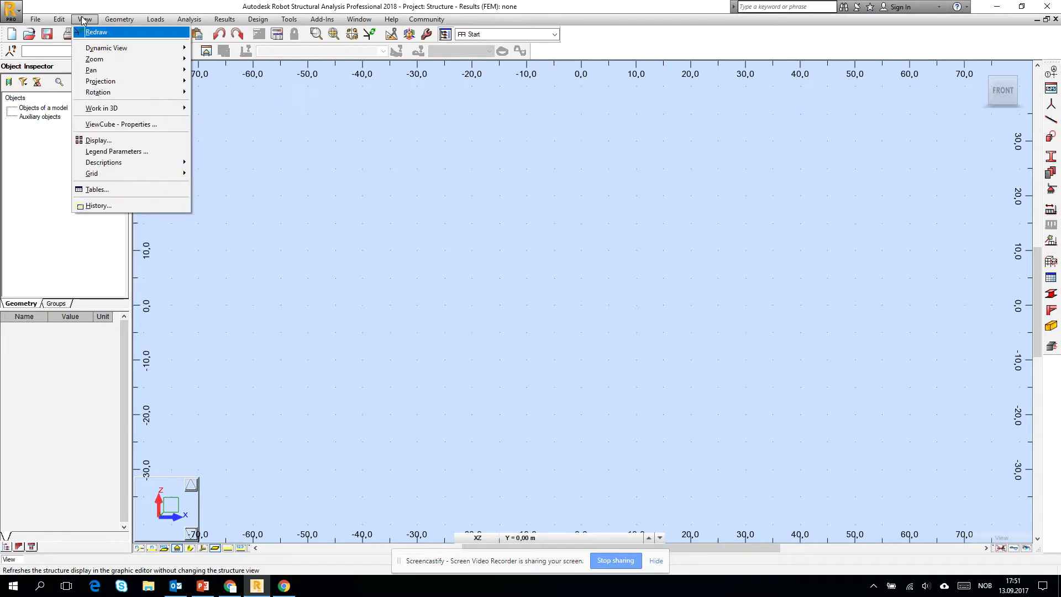
left_click(1007, 87)
left_click(1006, 89)
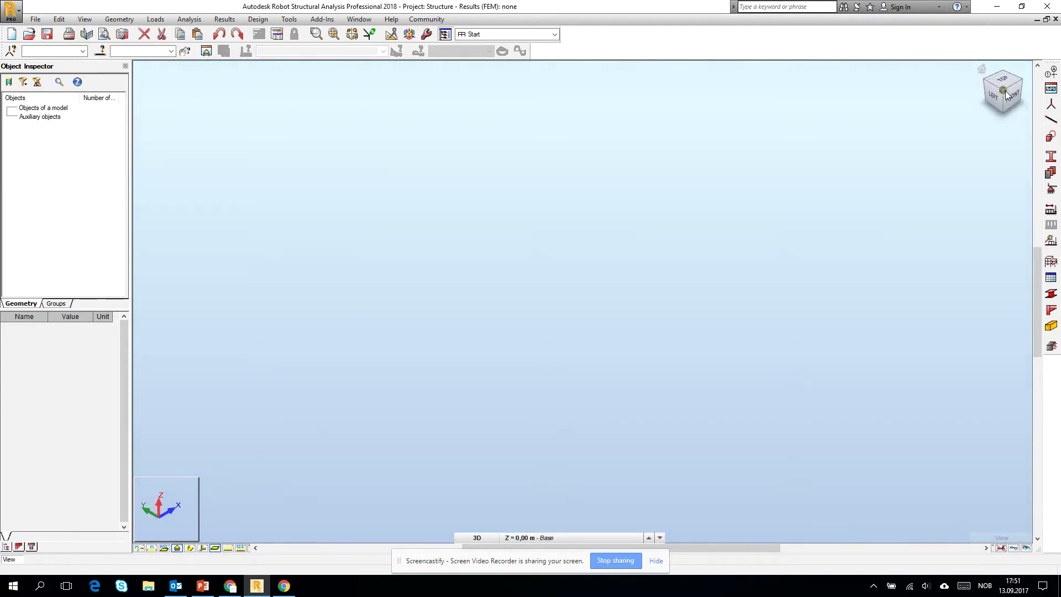
left_click(1012, 95)
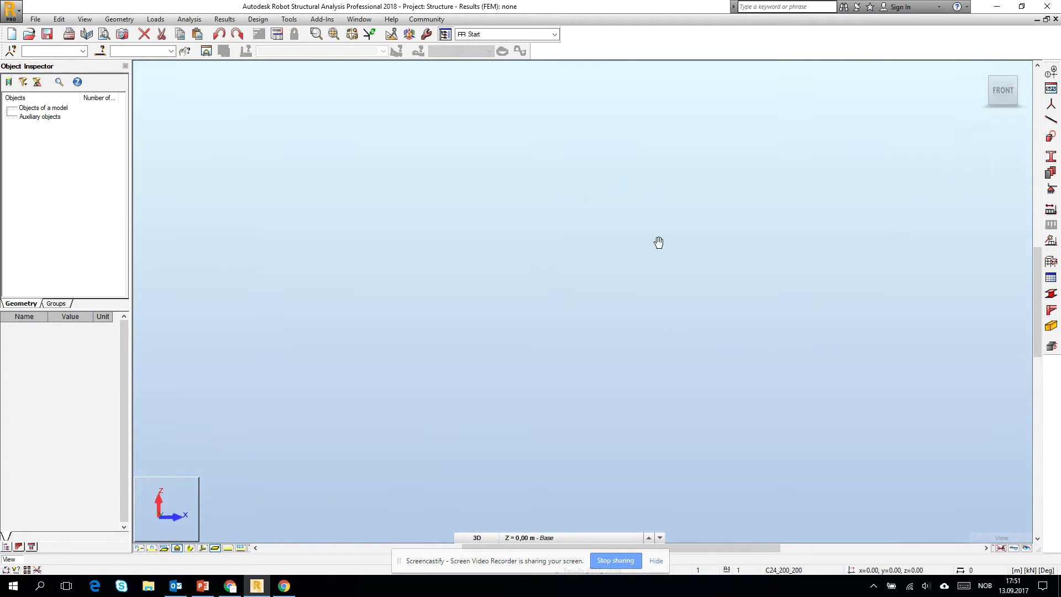
left_click(475, 538)
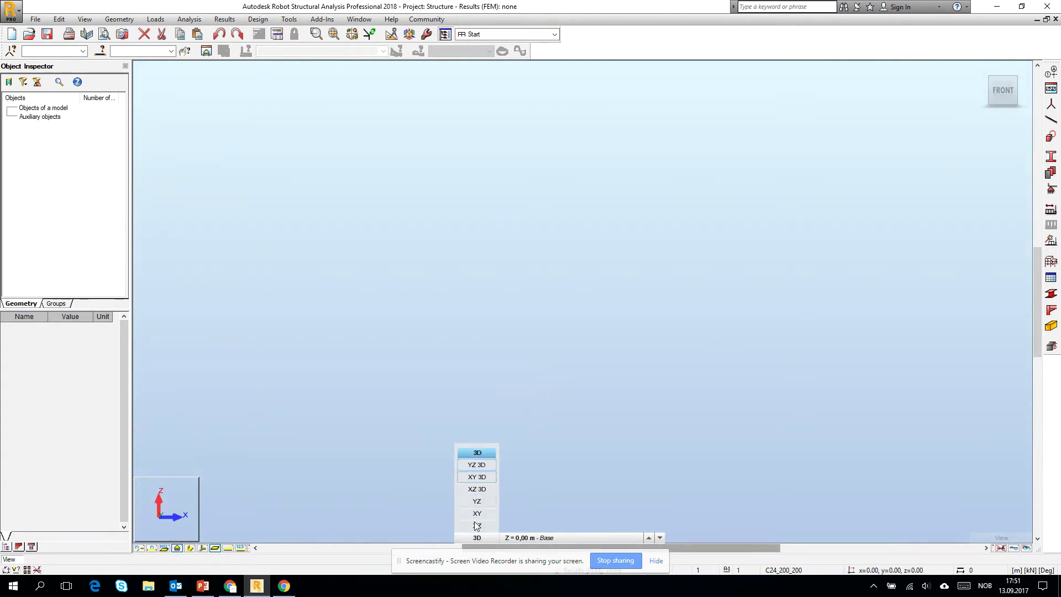
left_click(543, 537)
left_click(495, 539)
left_click(493, 538)
left_click(475, 539)
left_click(481, 539)
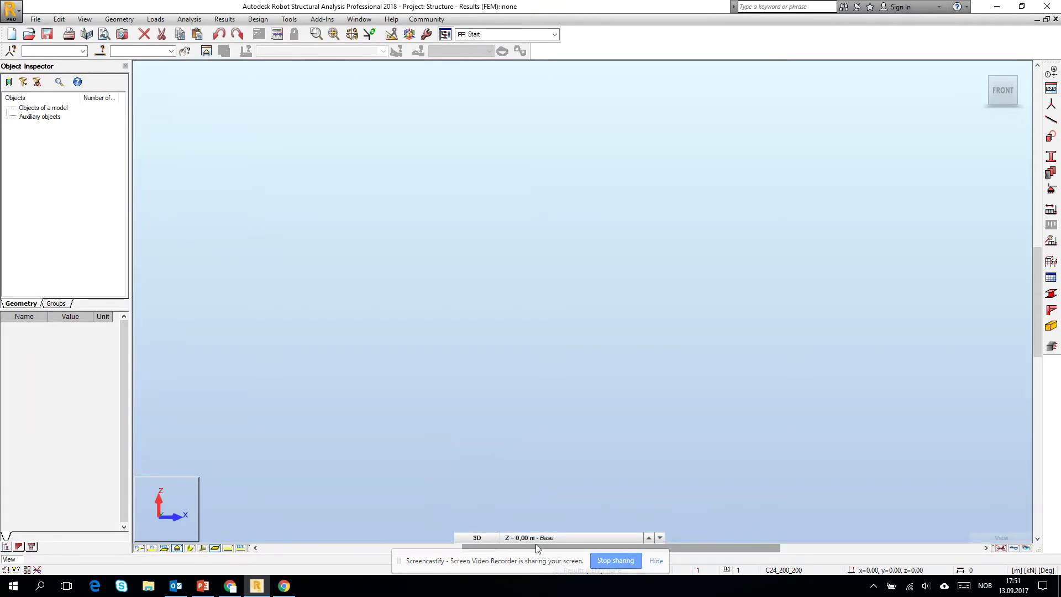
left_click(489, 539)
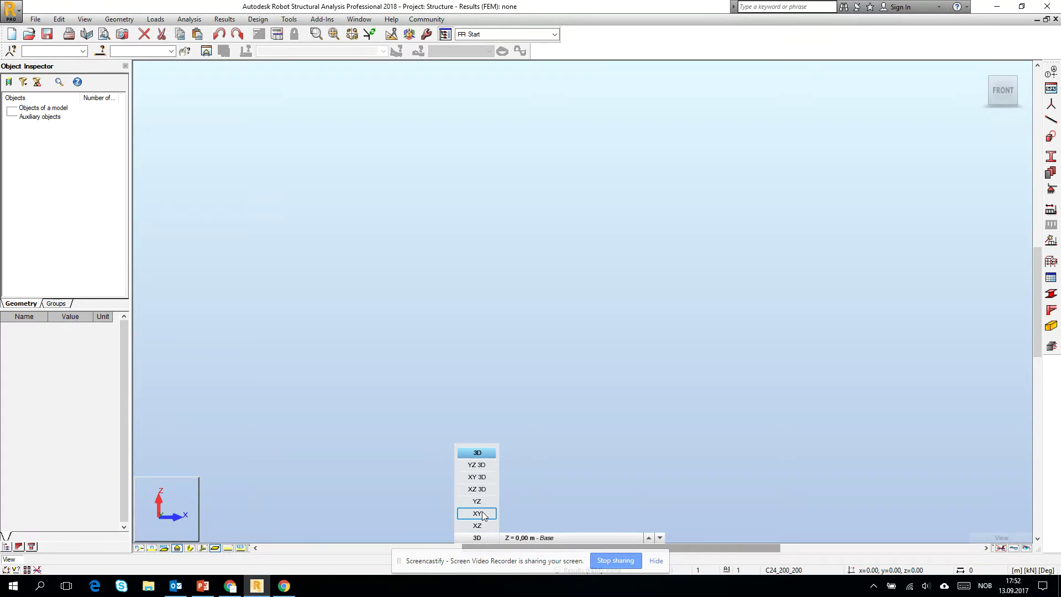
left_click(540, 506)
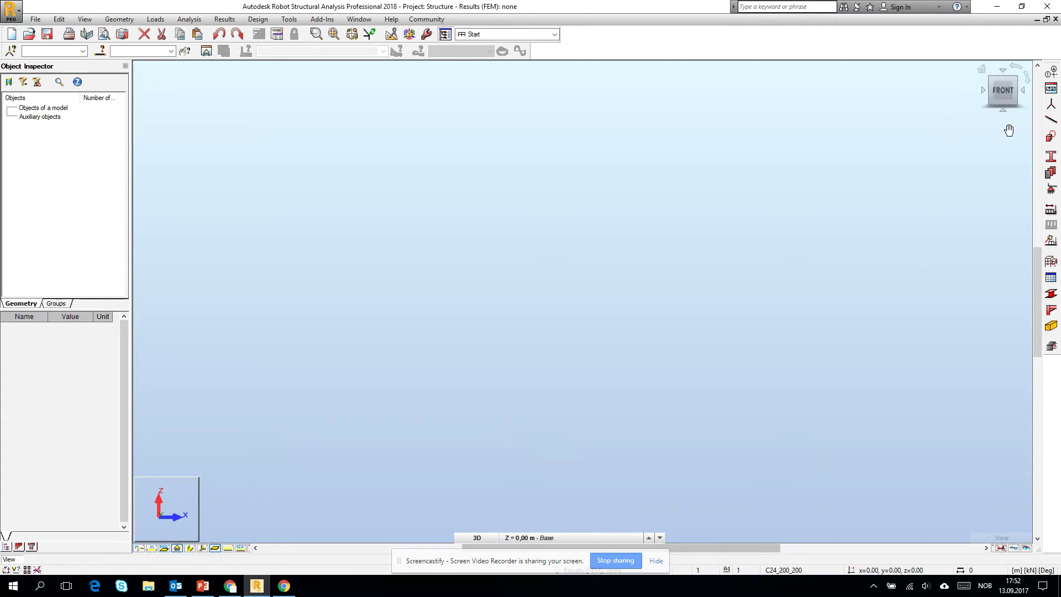
Add a simple bar with the IPE 100 section from 0;0;0 to 10;0;0.
left_click(1047, 122)
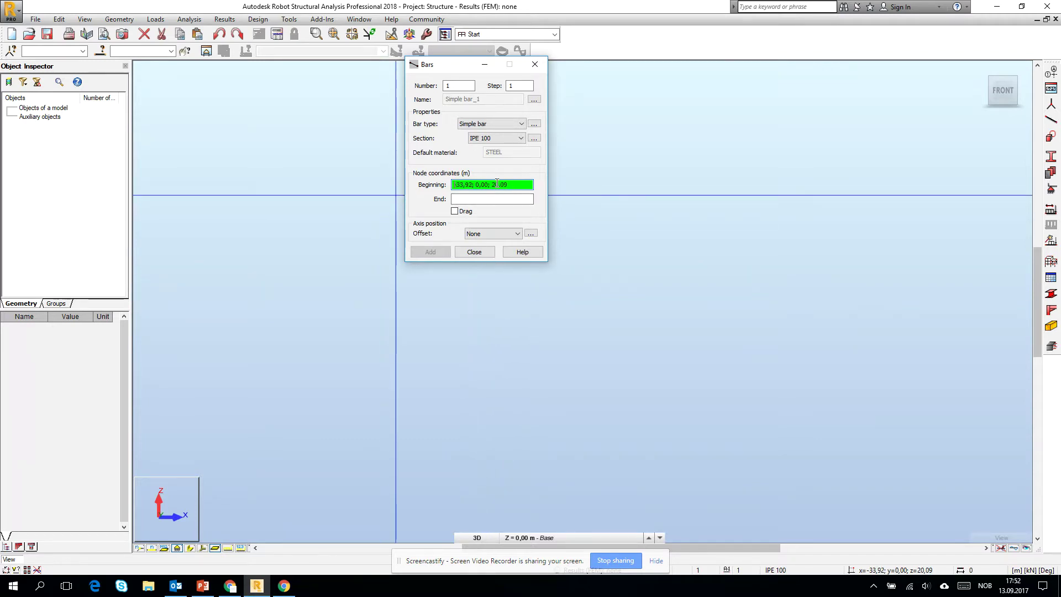
left_click(466, 337)
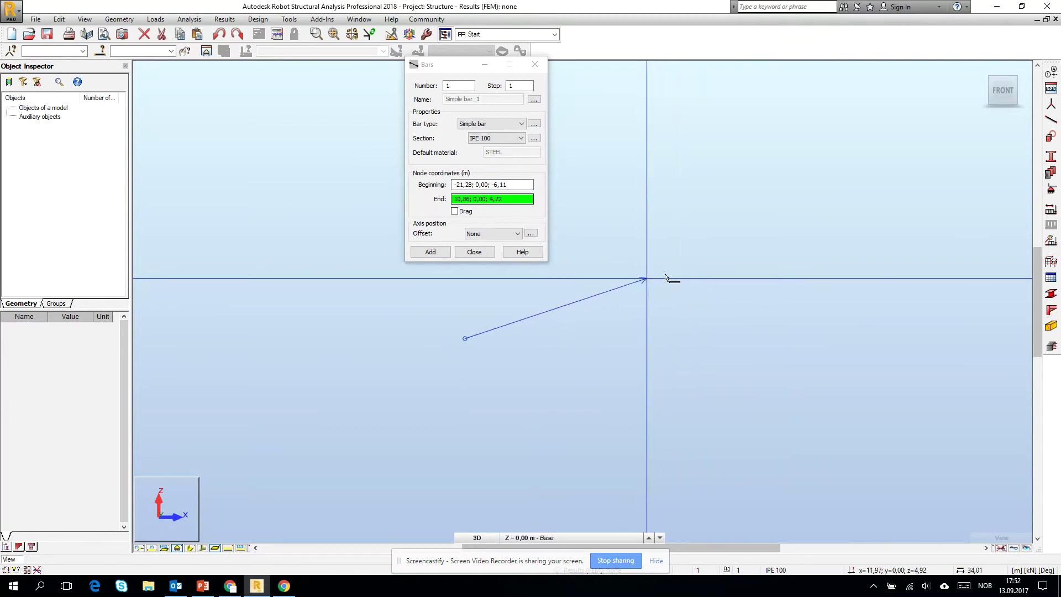
left_click(554, 246)
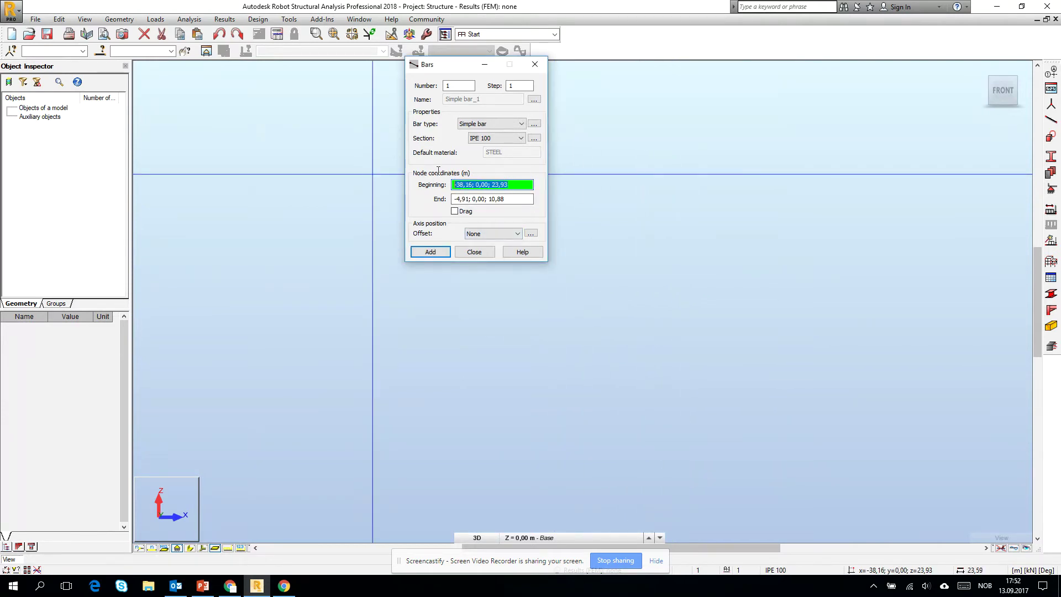
type("0;0;0")
key("Tab")
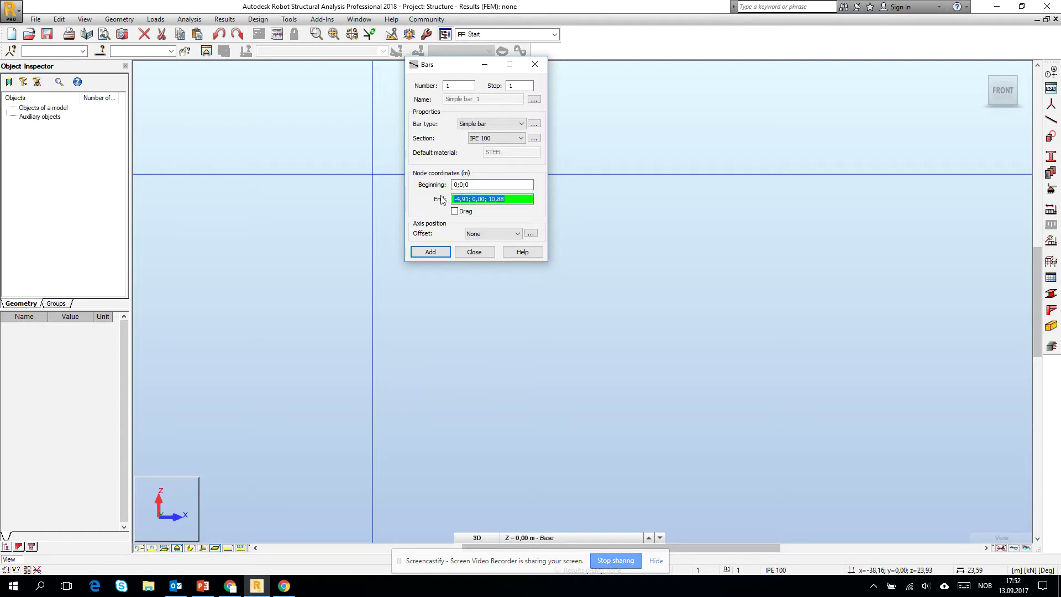
type("10;0;0")
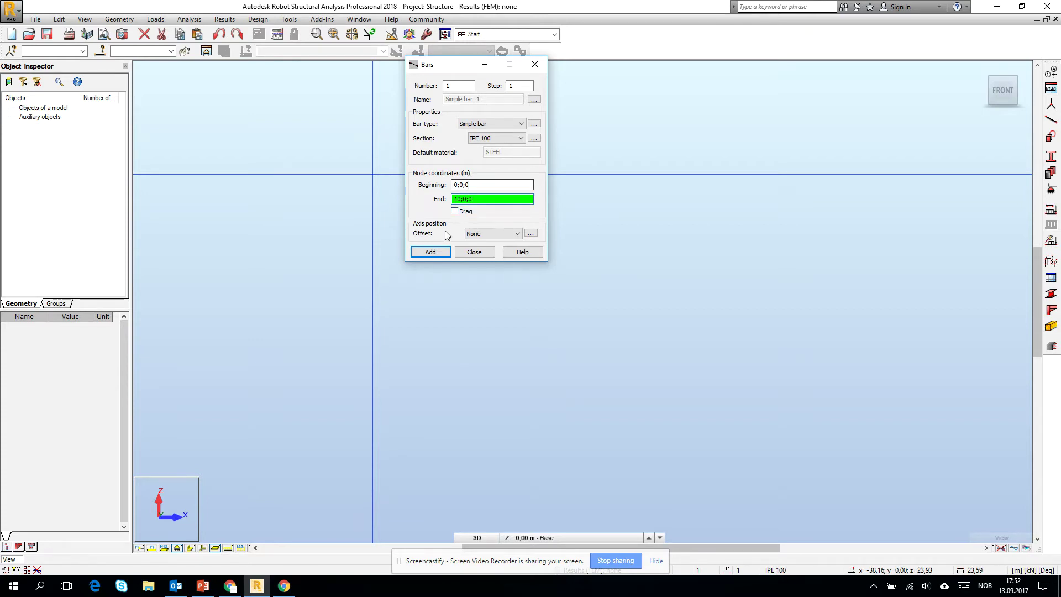
left_click(431, 251)
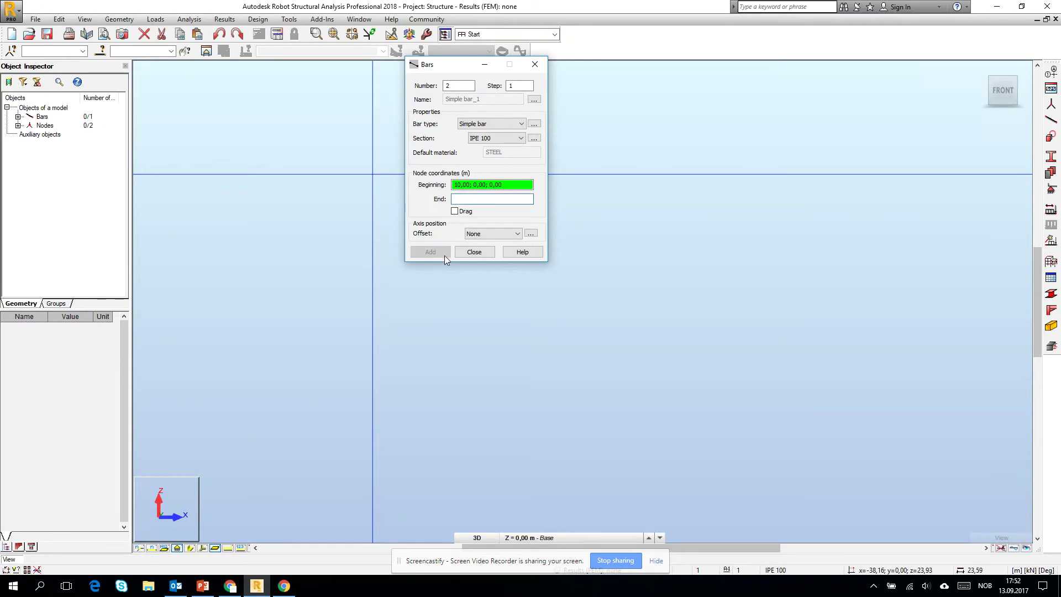
left_click(476, 253)
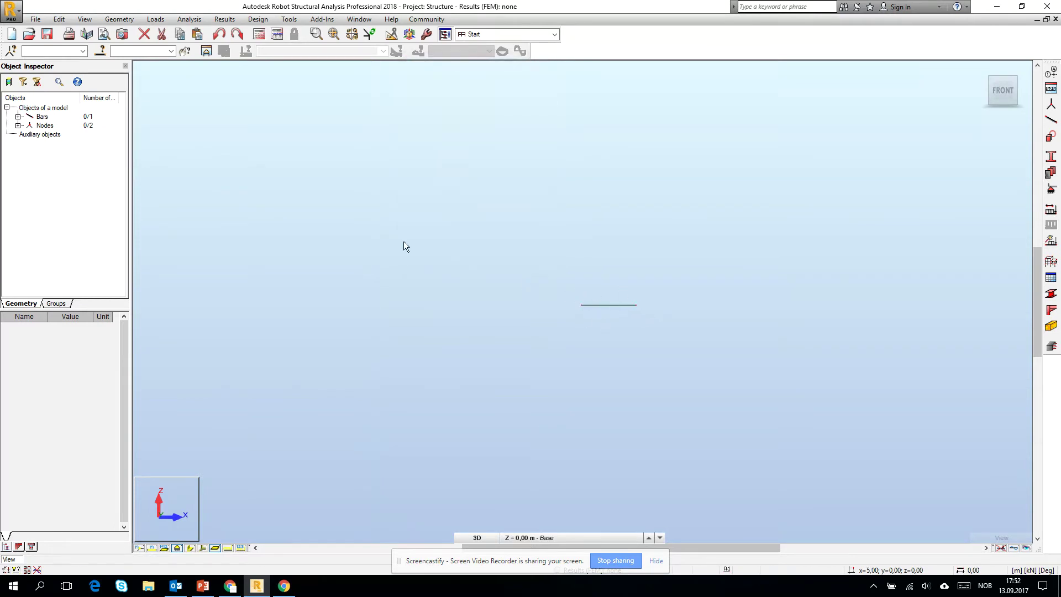
Expand the model's bar and node lists, select bar 1 and inspect its available section choices.
left_click(18, 117)
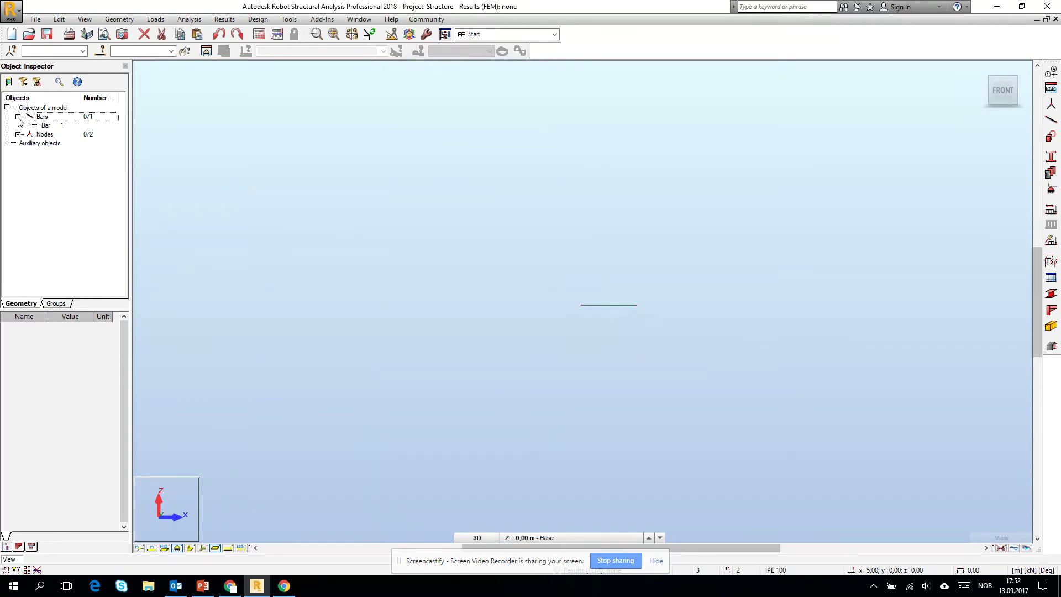
left_click(18, 135)
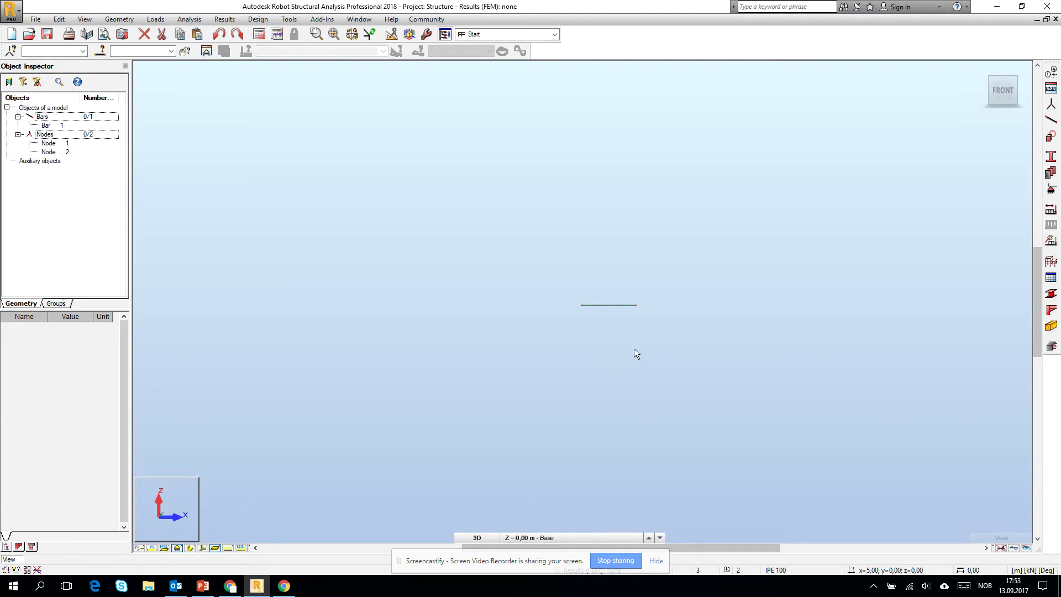
left_click_drag(635, 354, 601, 297)
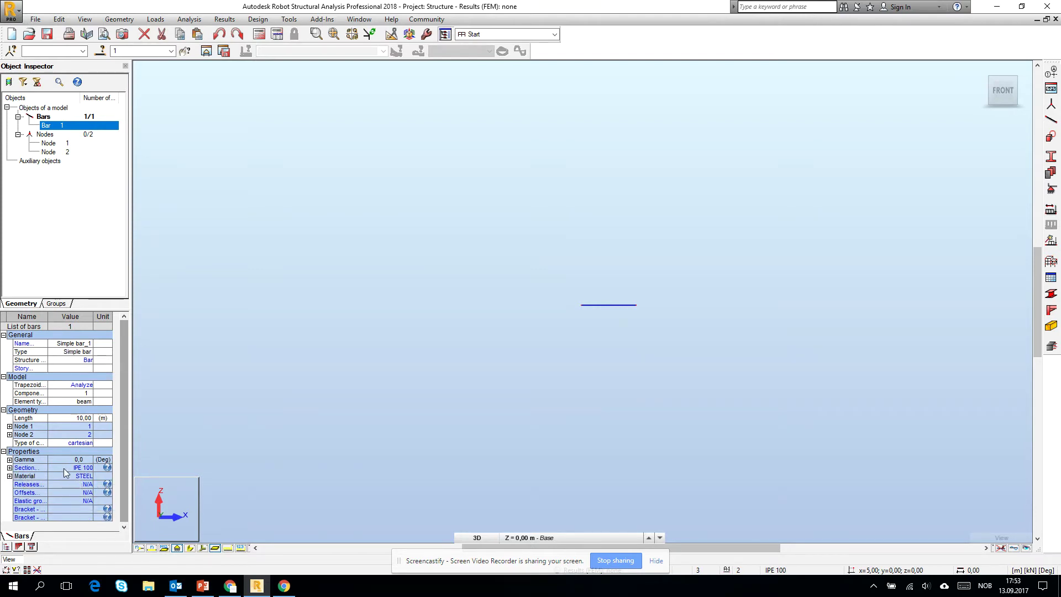
left_click(10, 468)
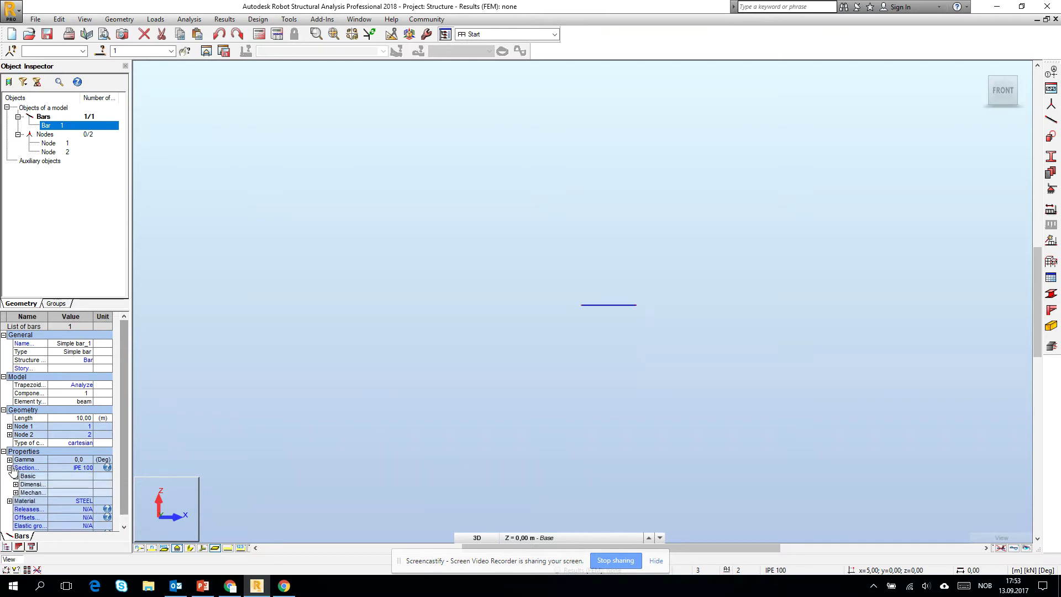
left_click(83, 468)
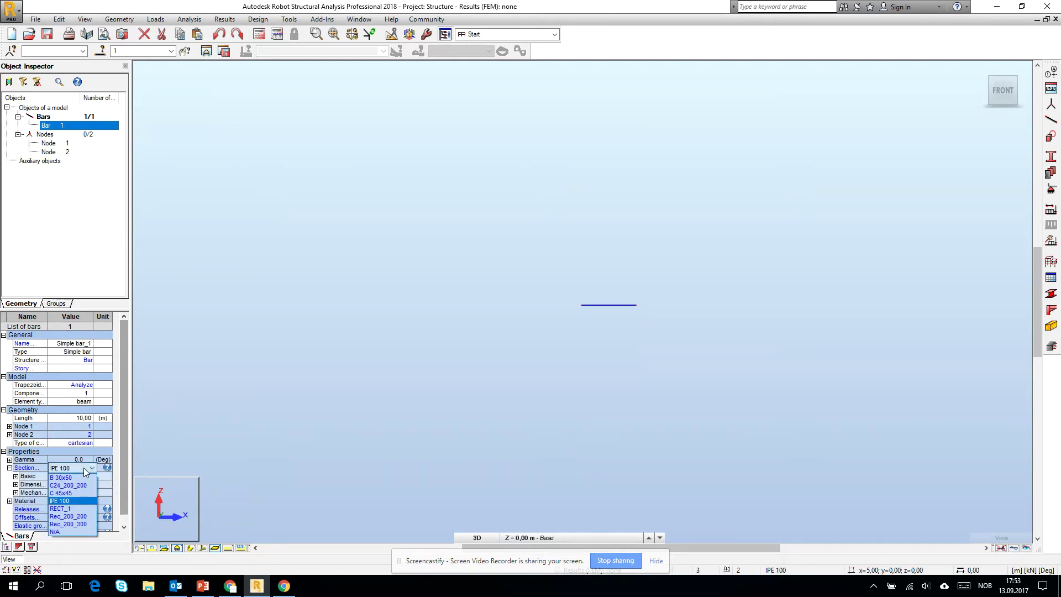
left_click(307, 371)
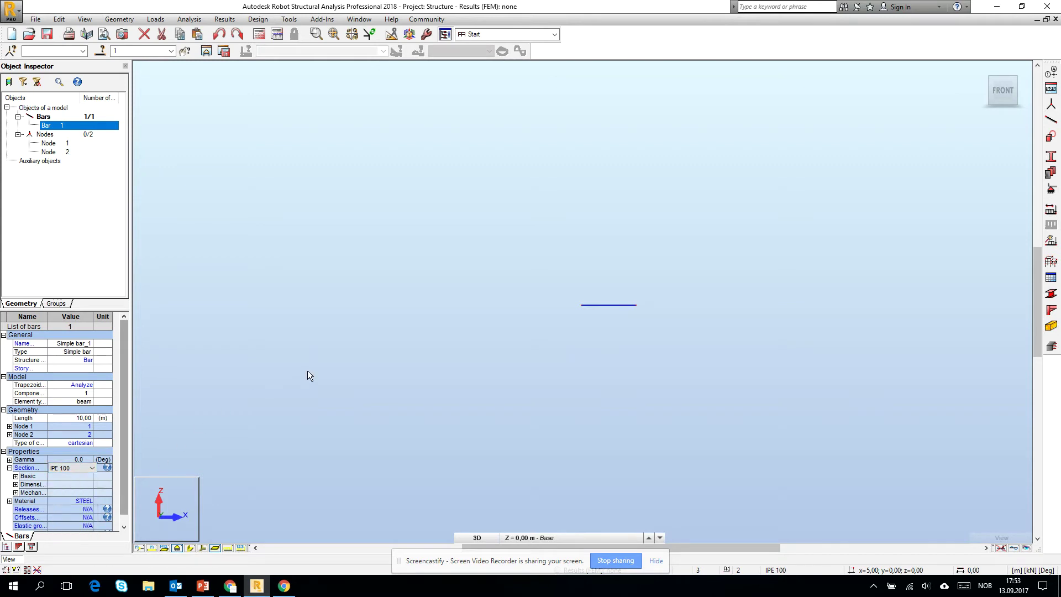
Define a new standard steel I-section from the HEB family, size HEB 200, and add it to the section list.
left_click(1052, 158)
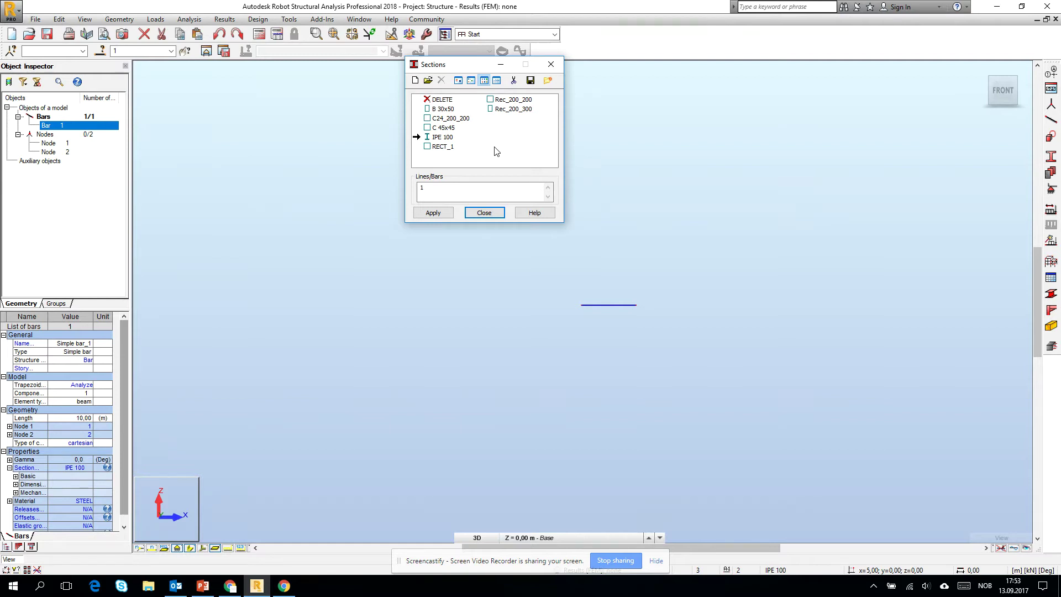
left_click(415, 80)
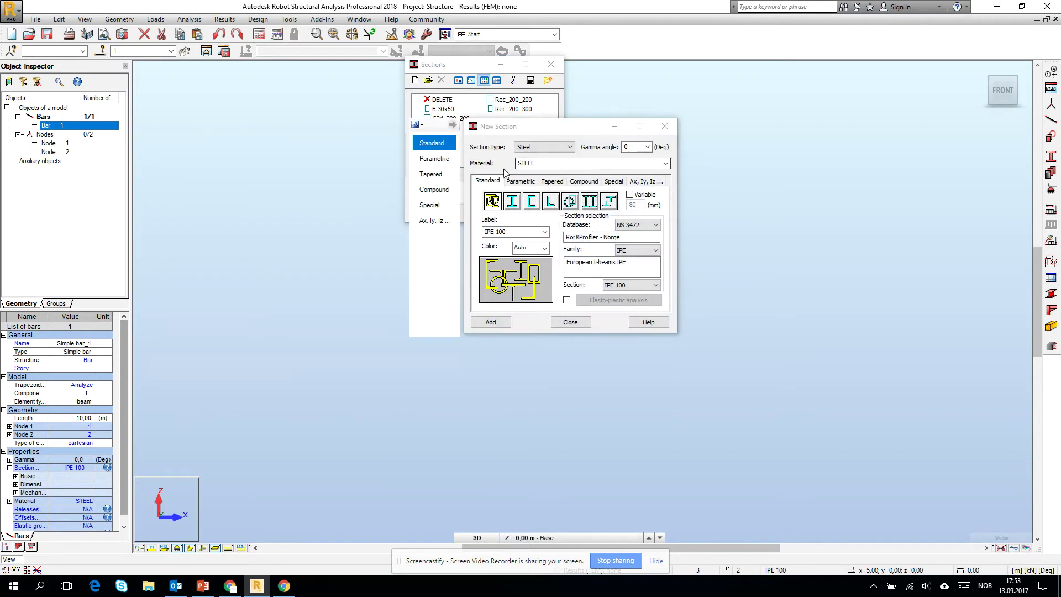
left_click(512, 202)
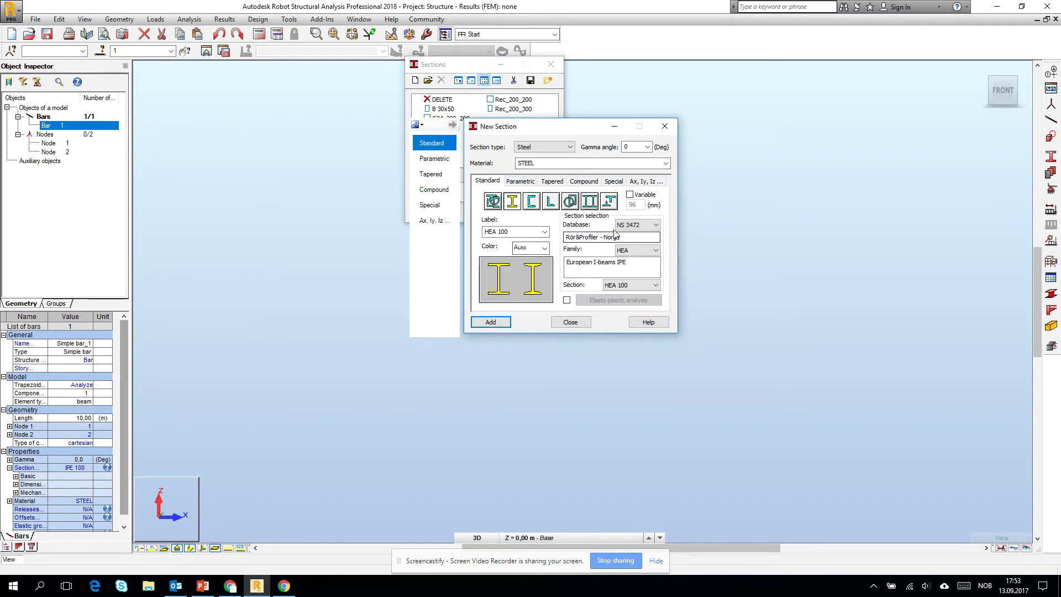
left_click(654, 250)
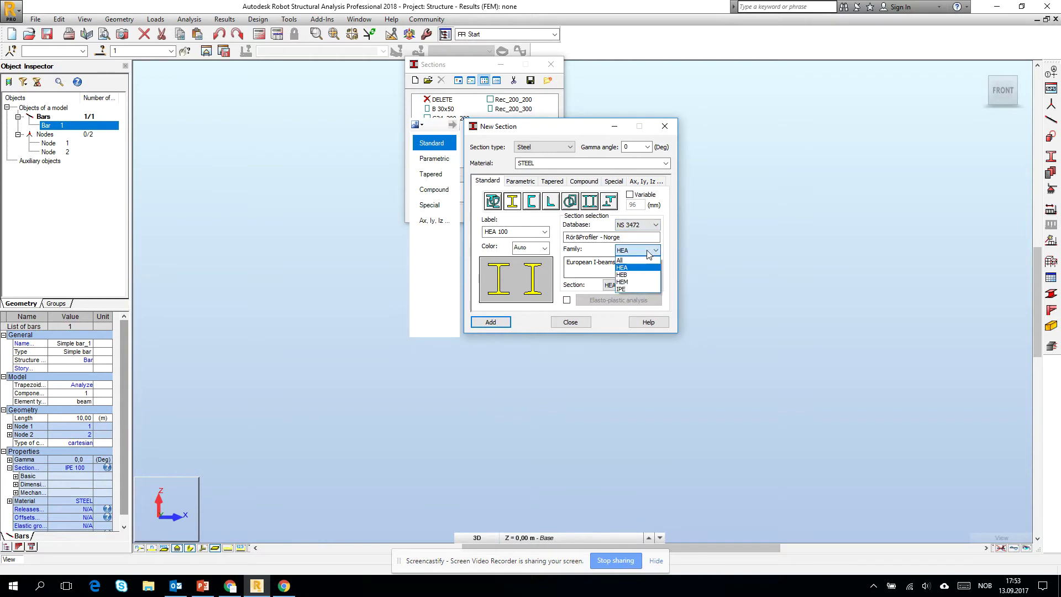
left_click(644, 275)
left_click(634, 286)
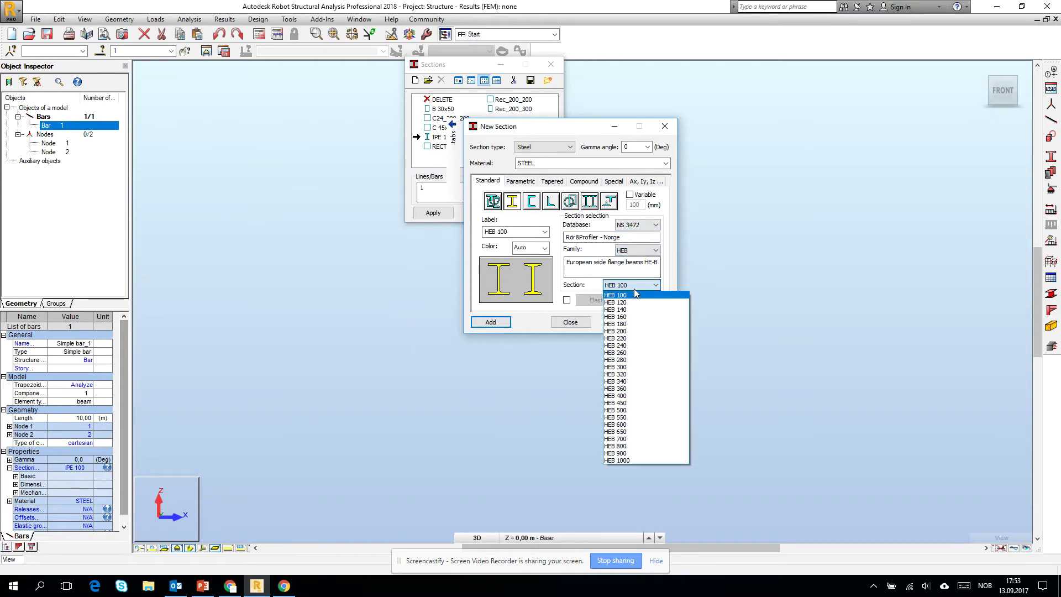
left_click(621, 331)
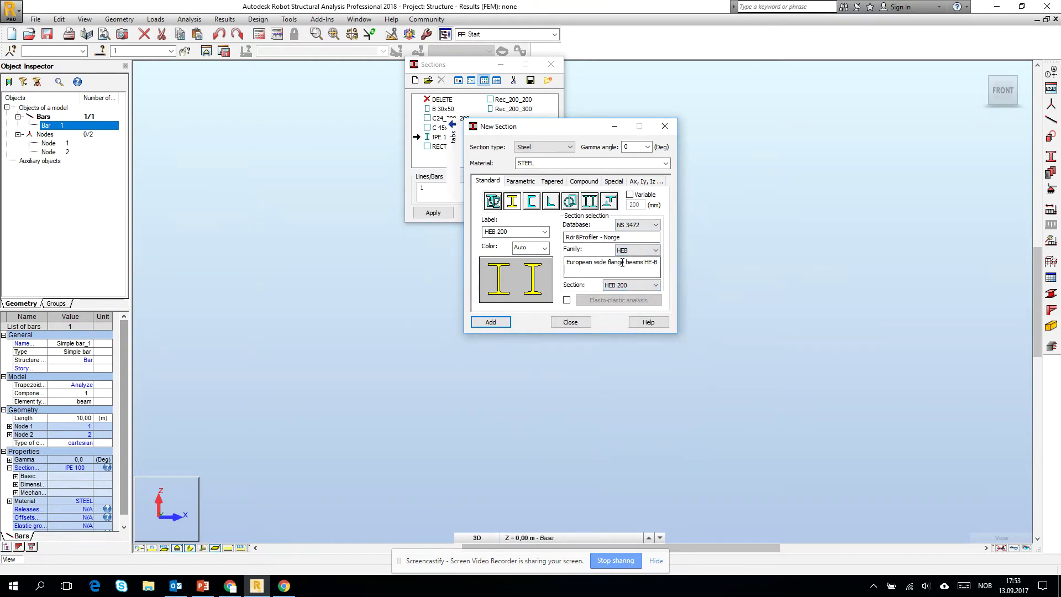
left_click_drag(531, 126, 633, 92)
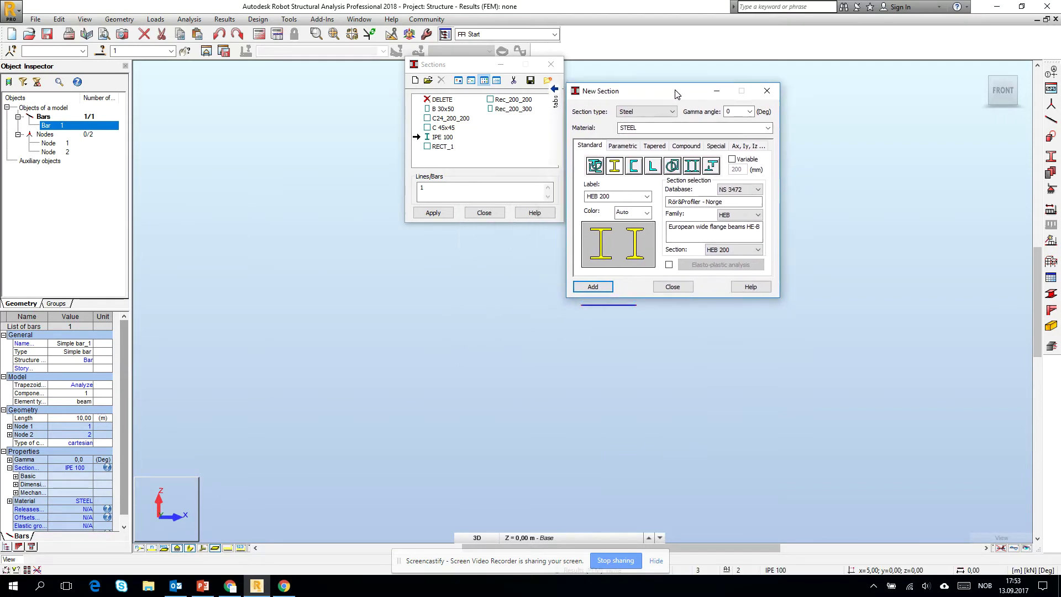
left_click(593, 286)
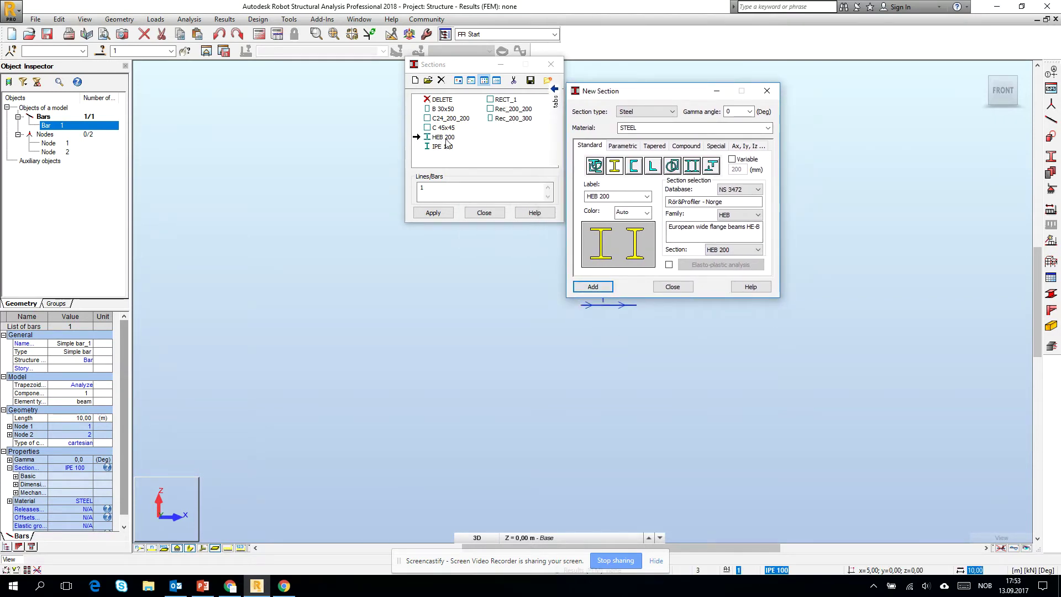
Add the HEB 100 and HEB 400 steel sections to the section list and finish defining new sections.
left_click(738, 249)
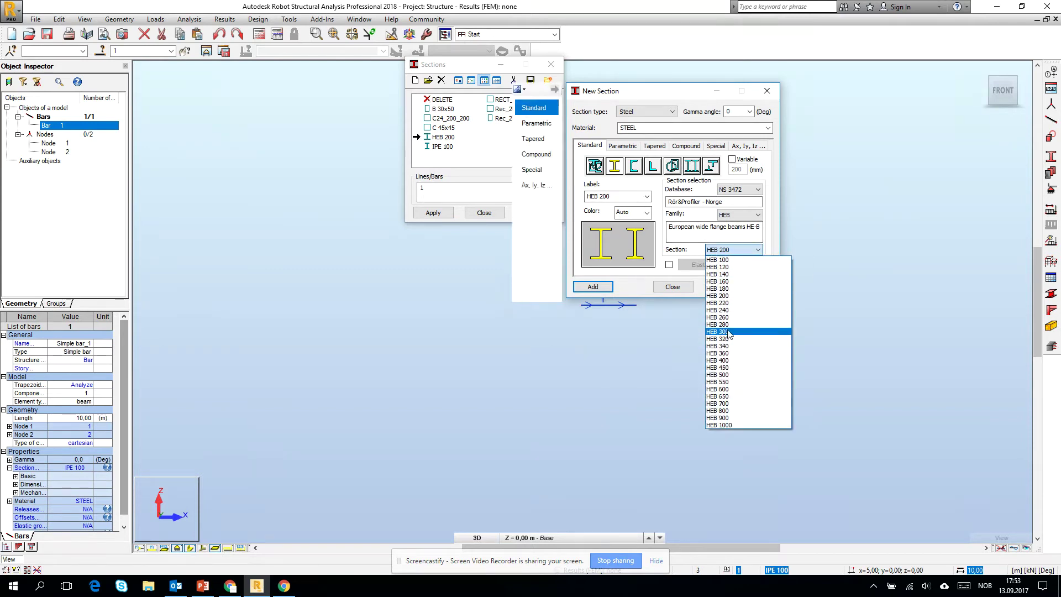
left_click(718, 260)
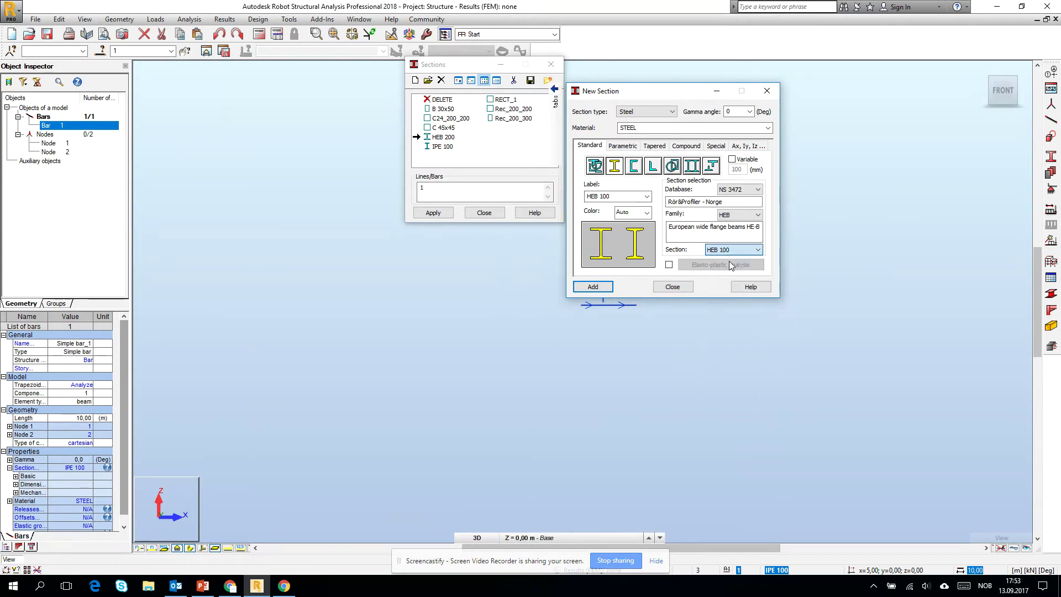
left_click(600, 287)
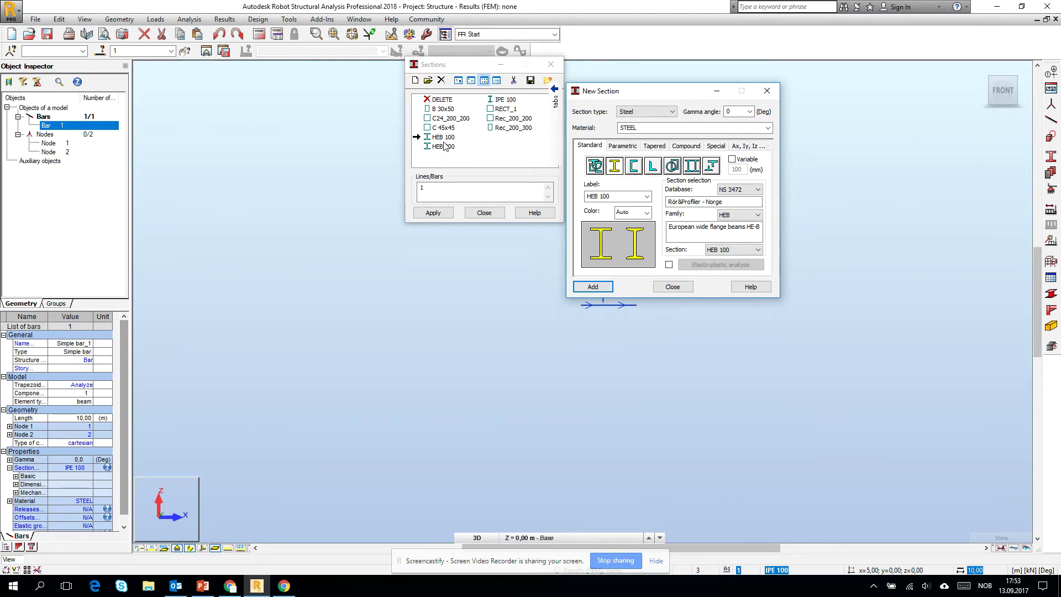
left_click(721, 248)
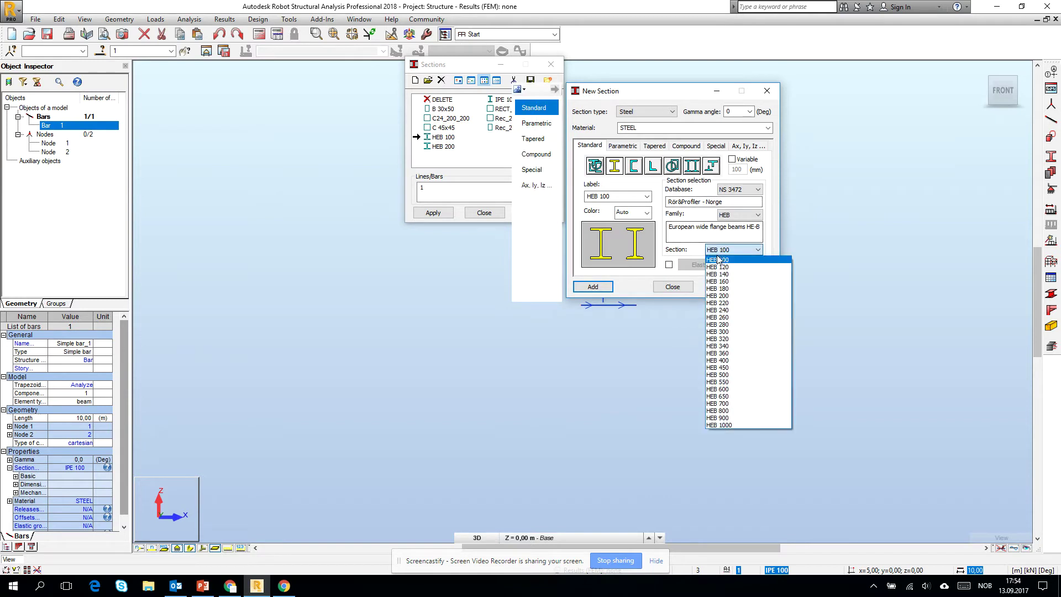
left_click(755, 365)
left_click(593, 286)
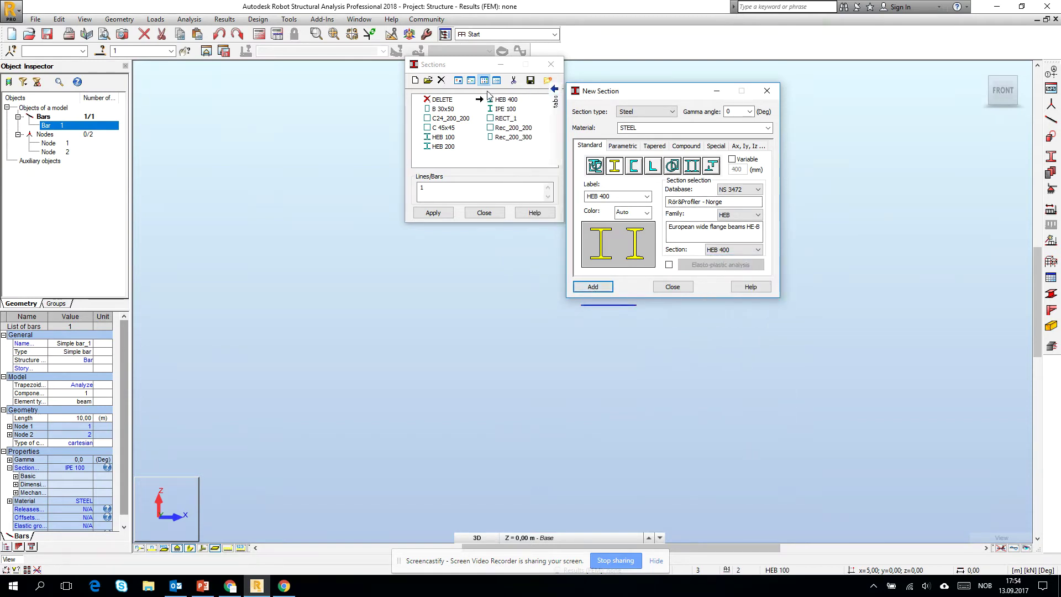
left_click(670, 287)
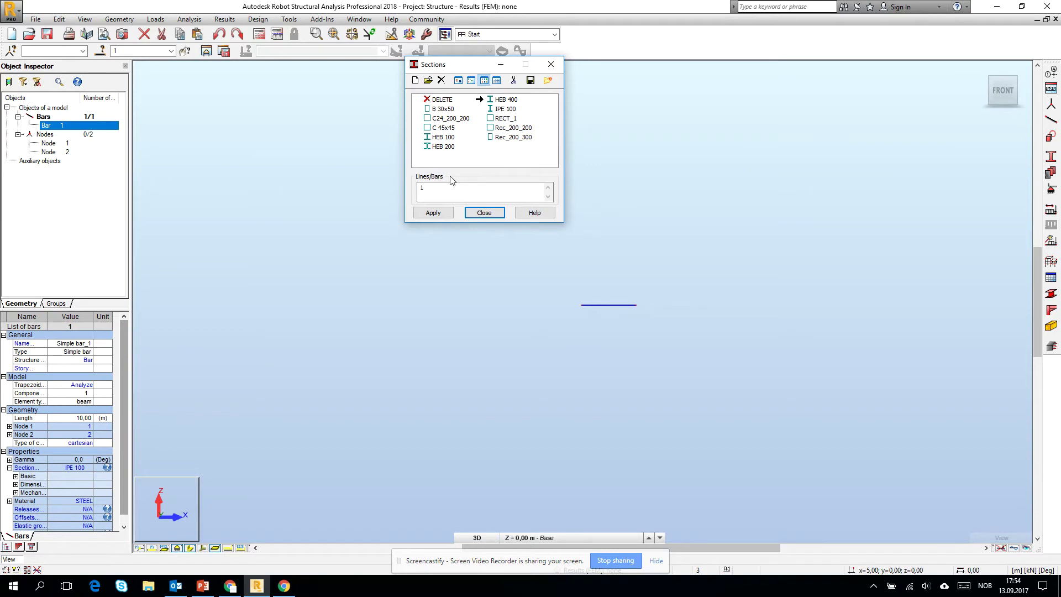
Assign the HEB 100 section to bar 1 in the view and turn off the section shape display.
left_click(443, 137)
left_click(620, 303)
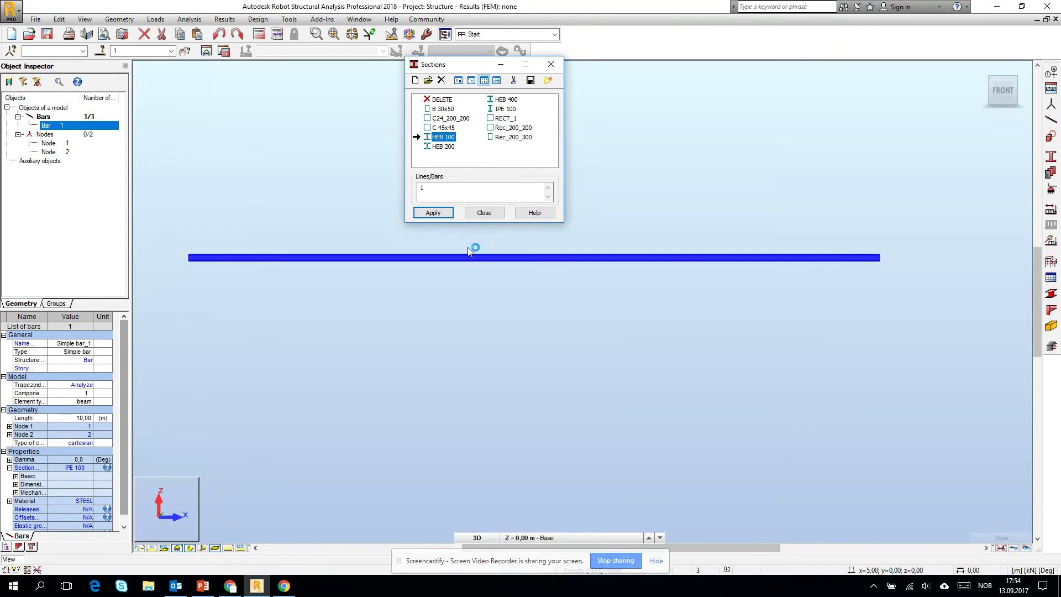
left_click(479, 258)
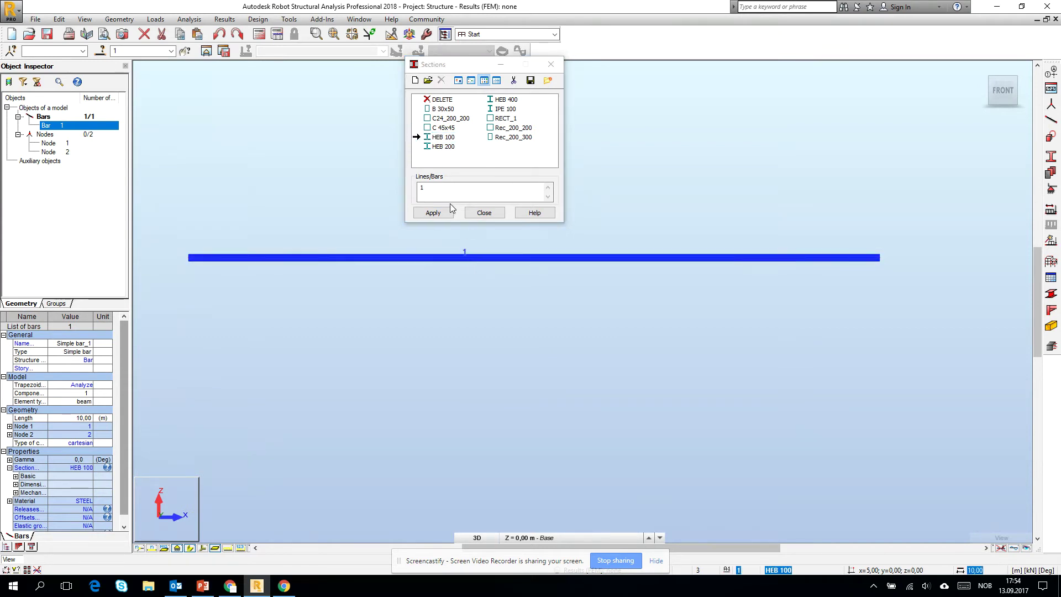
left_click(425, 192)
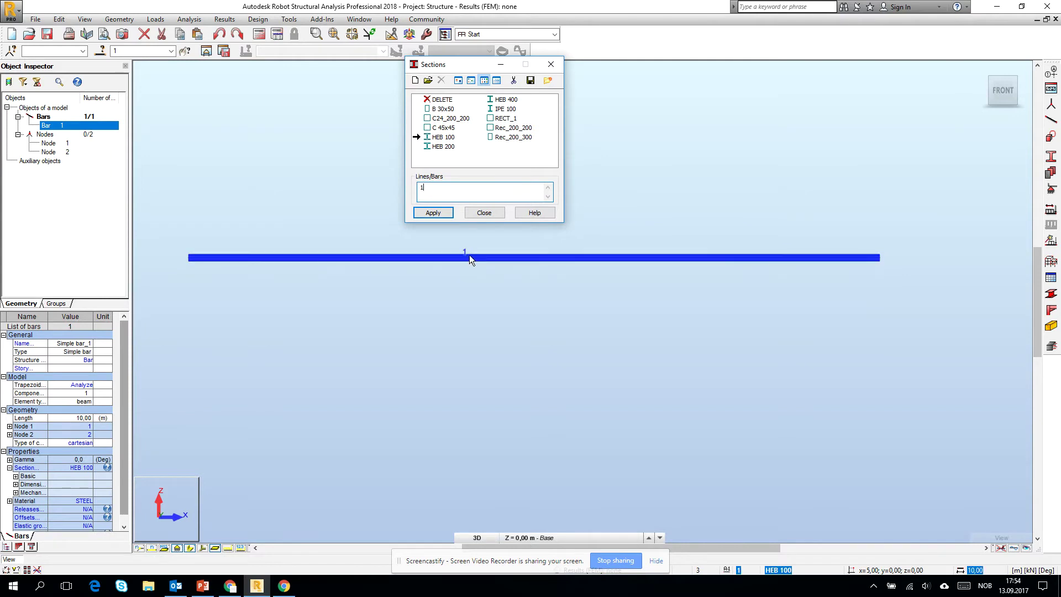
left_click(191, 548)
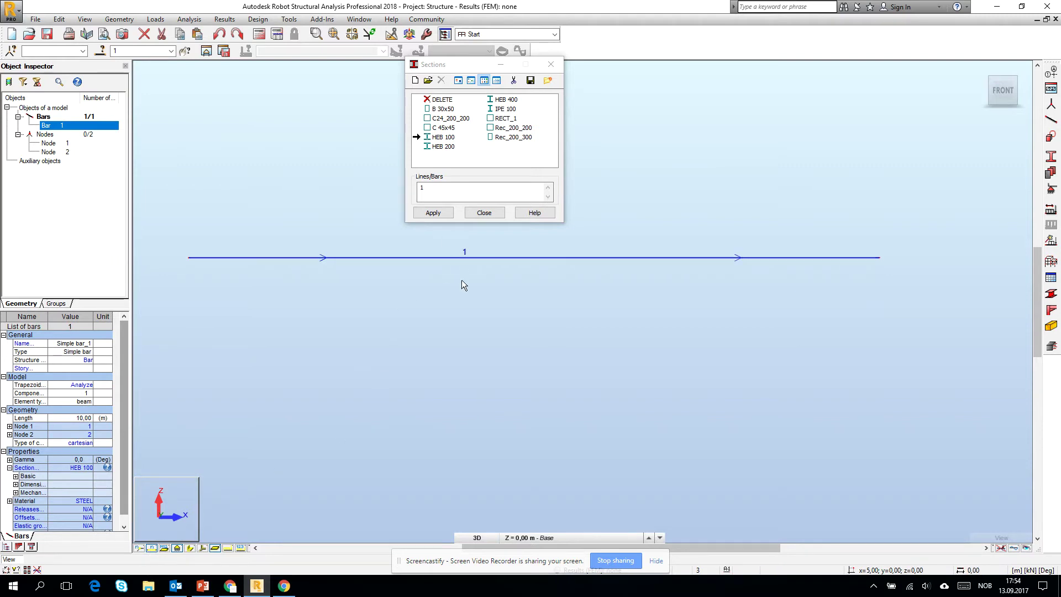
Clear the bar list, pick bar 1 graphically, reapply the HEB 100 section to it and finish assigning sections.
left_click(419, 190)
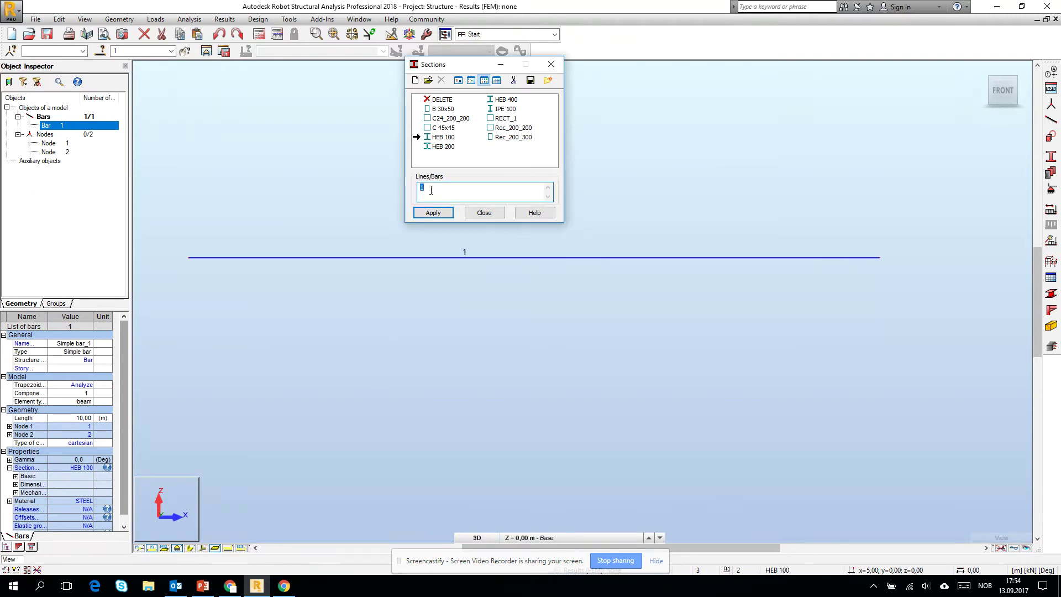
key("BackSpace")
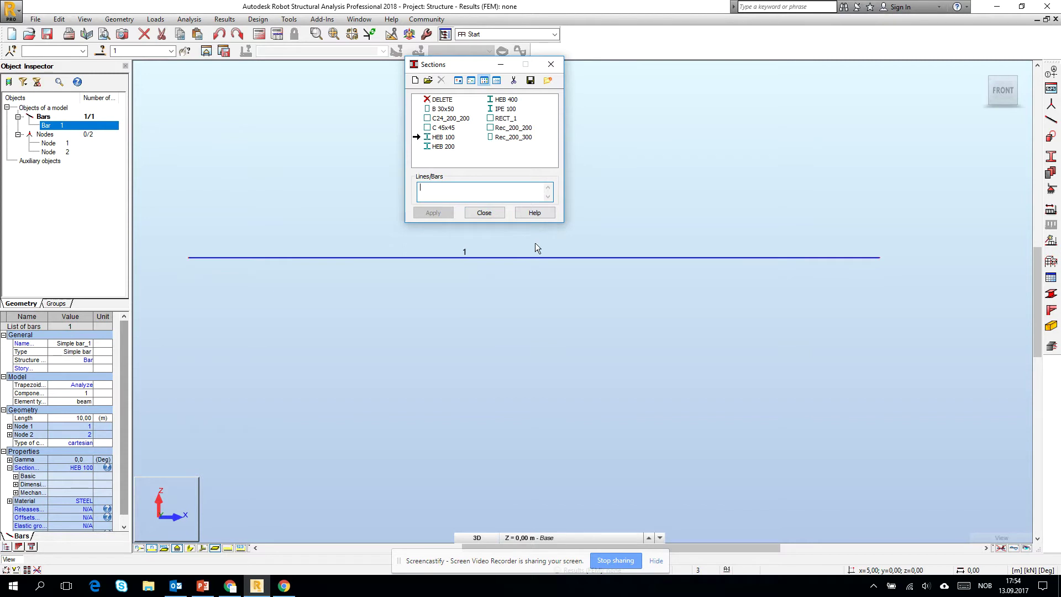
left_click(532, 257)
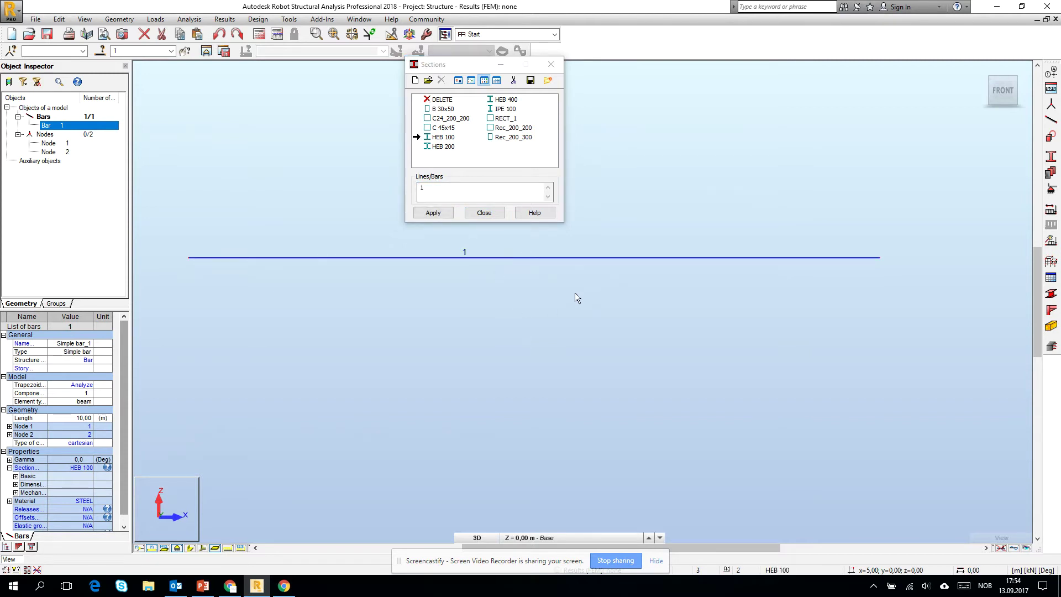
left_click(434, 213)
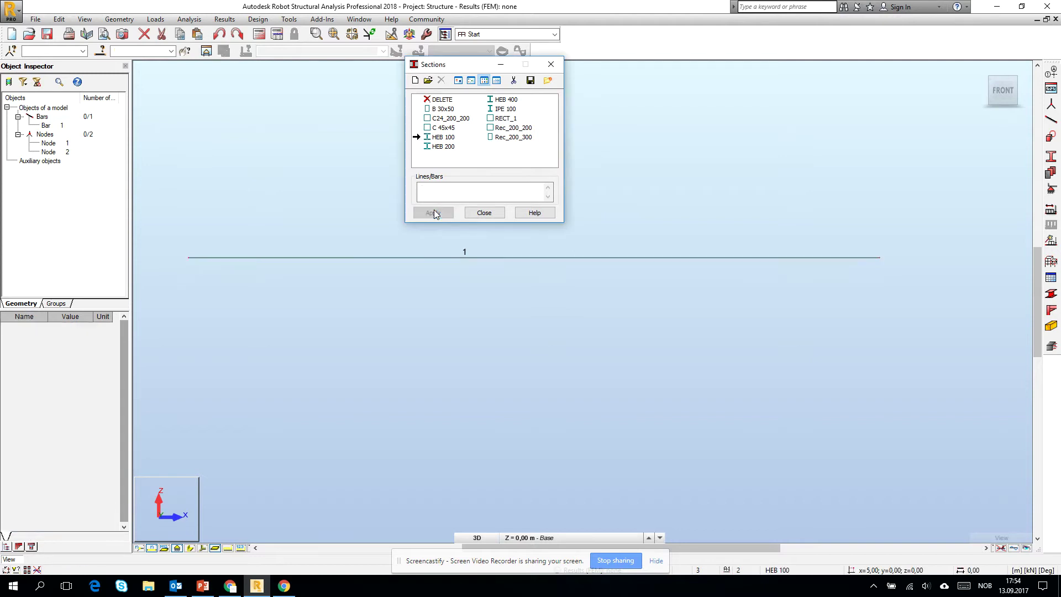
left_click(484, 213)
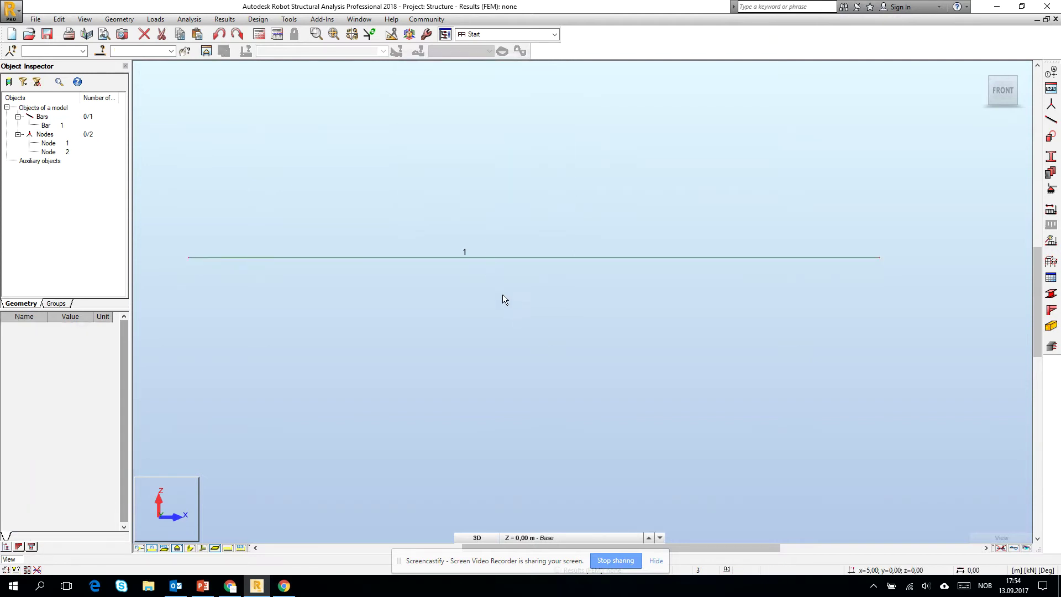
Select bar 1, switch its section property to HEB 200 and set it back to HEB 100.
left_click(450, 256)
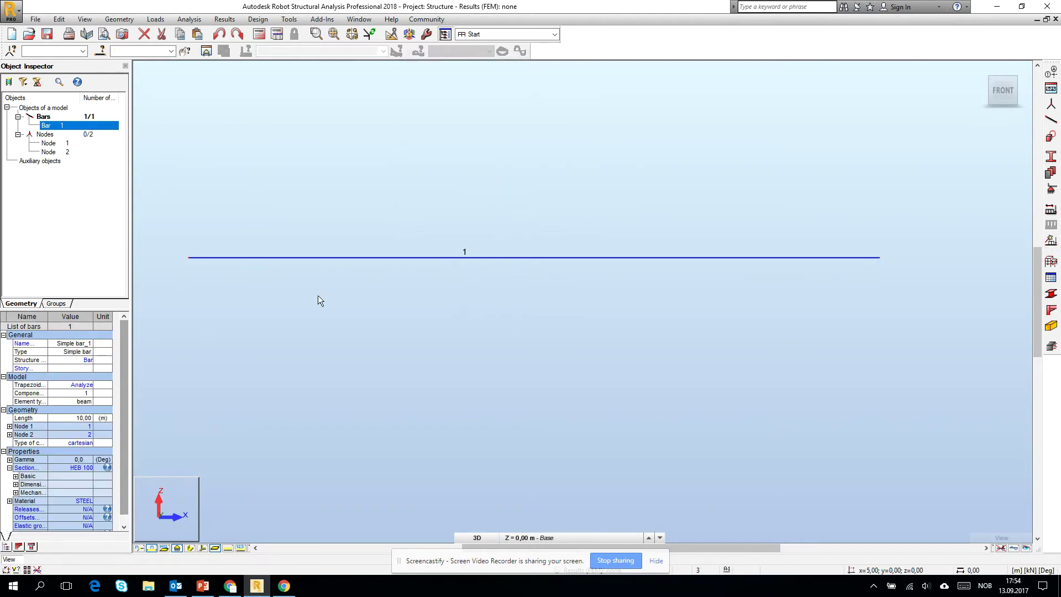
left_click(80, 468)
left_click(81, 468)
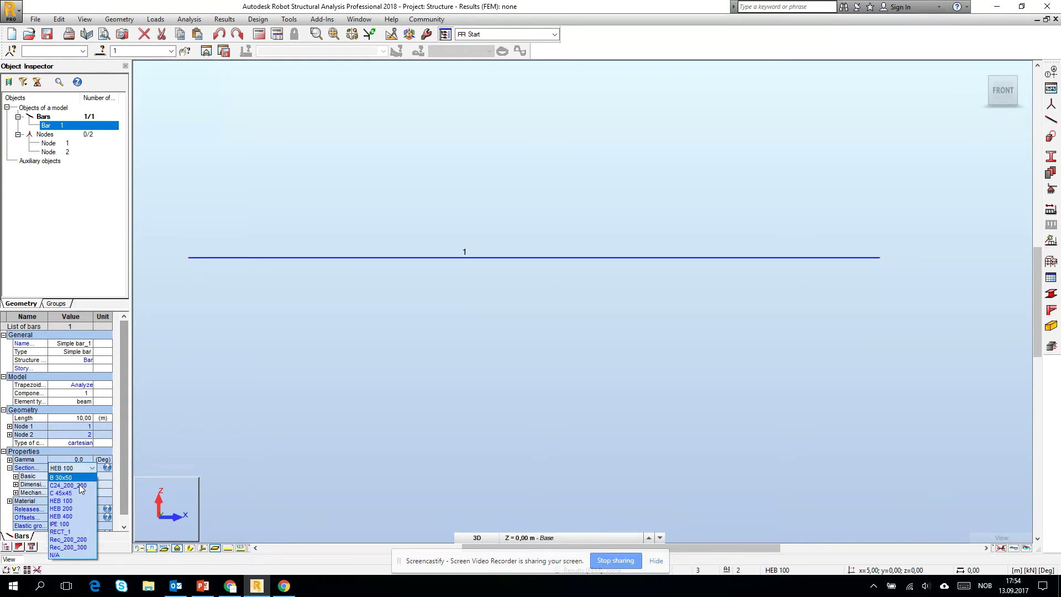
left_click(75, 509)
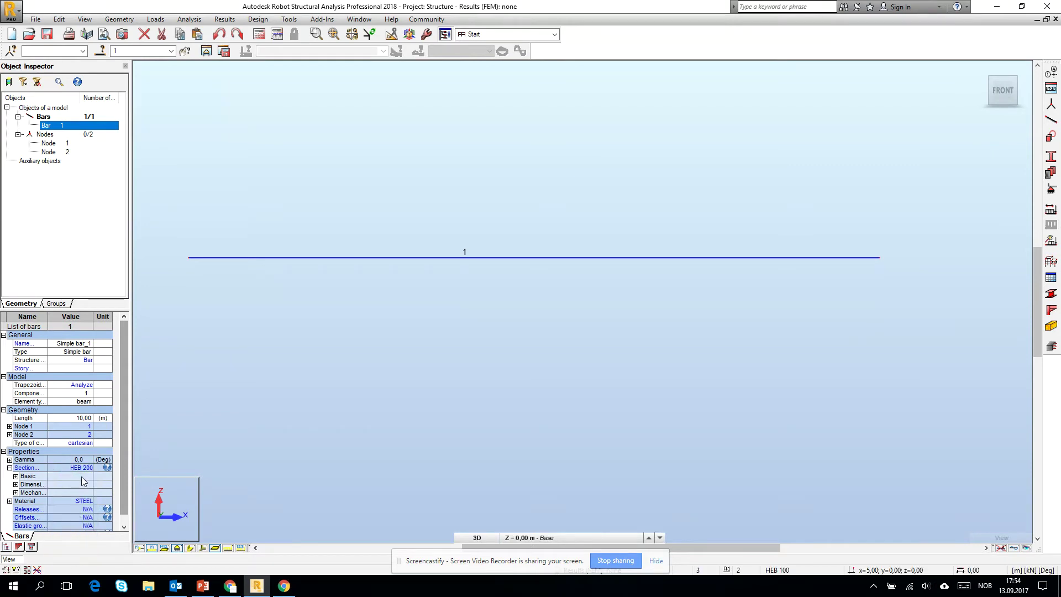
left_click(89, 469)
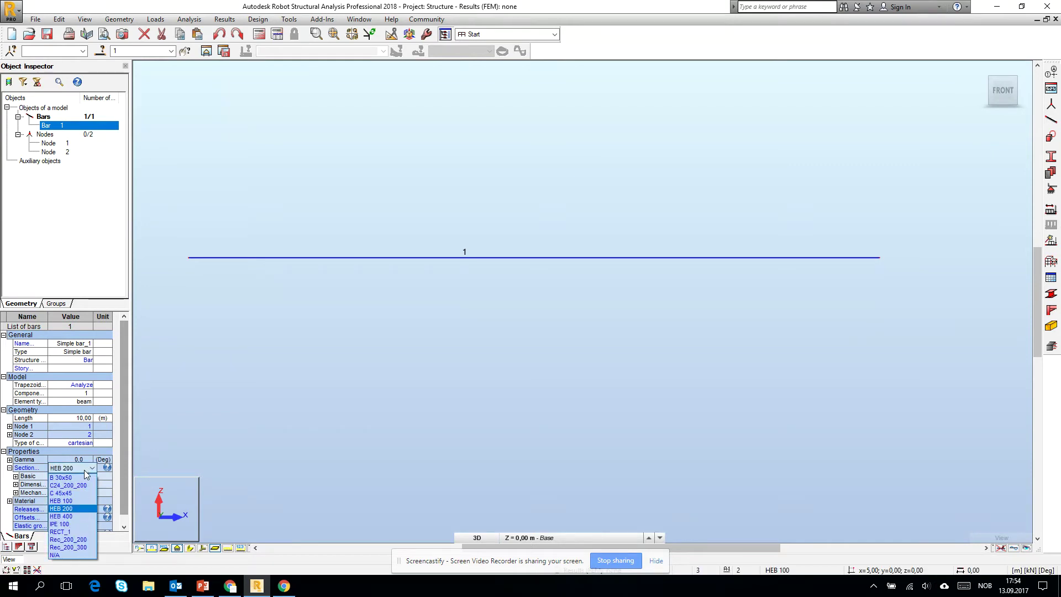
left_click(62, 501)
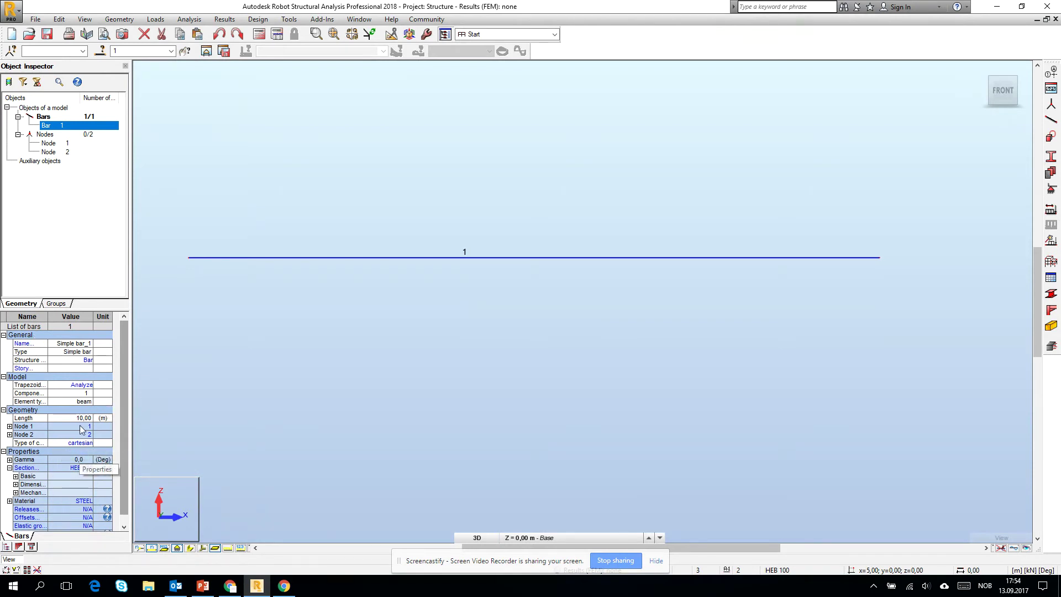
Set the material of bar 1 to S355.
left_click(82, 502)
left_click(83, 503)
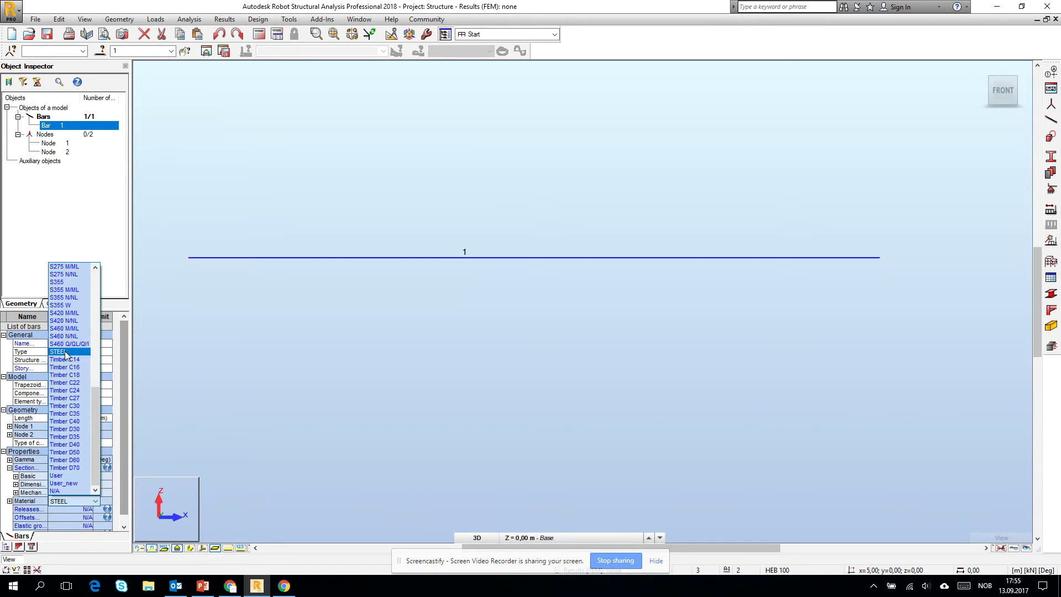
left_click(63, 282)
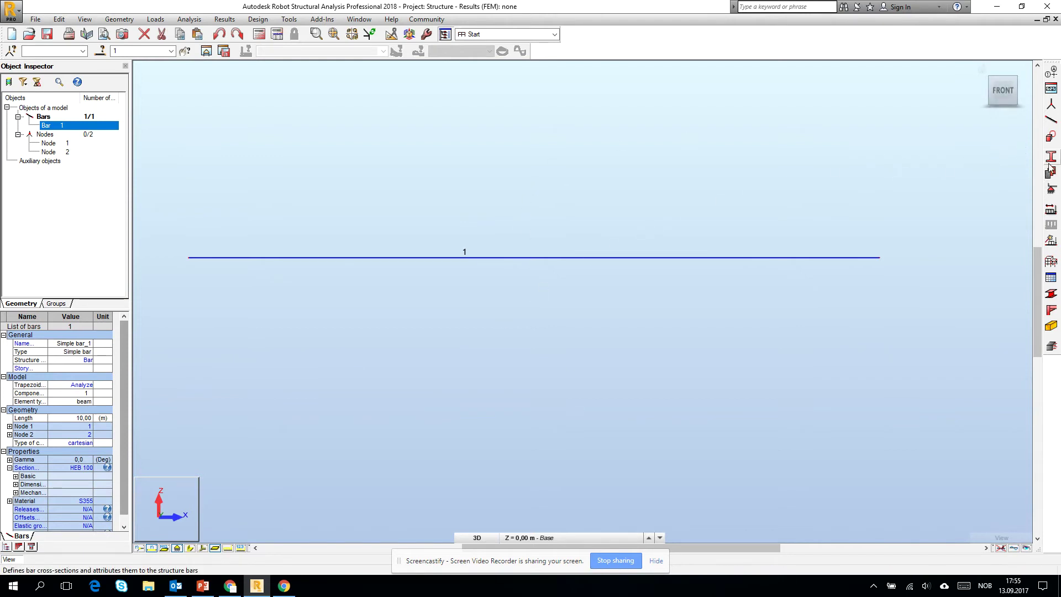
Open the support definitions and examine which directions the Fixed and Pinned supports restrain.
left_click(1052, 191)
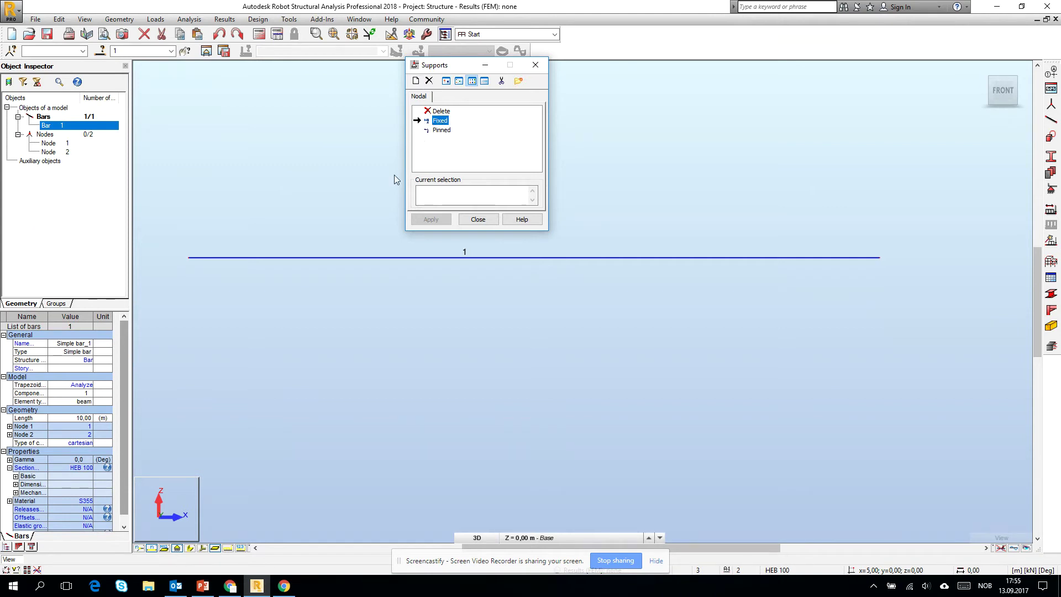
left_click(447, 130)
left_click(440, 121)
double_click(440, 121)
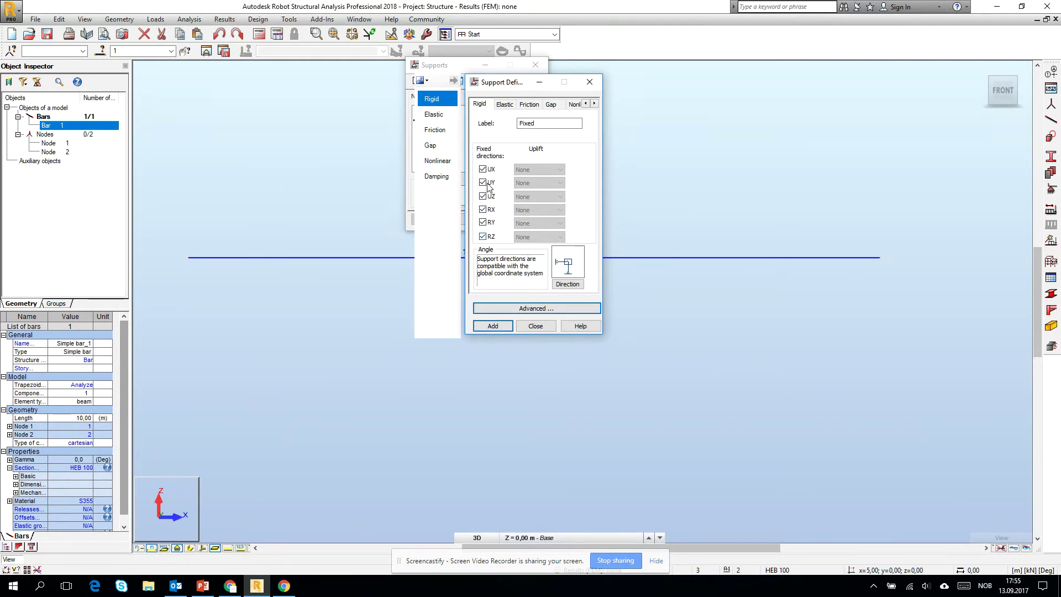
left_click(536, 326)
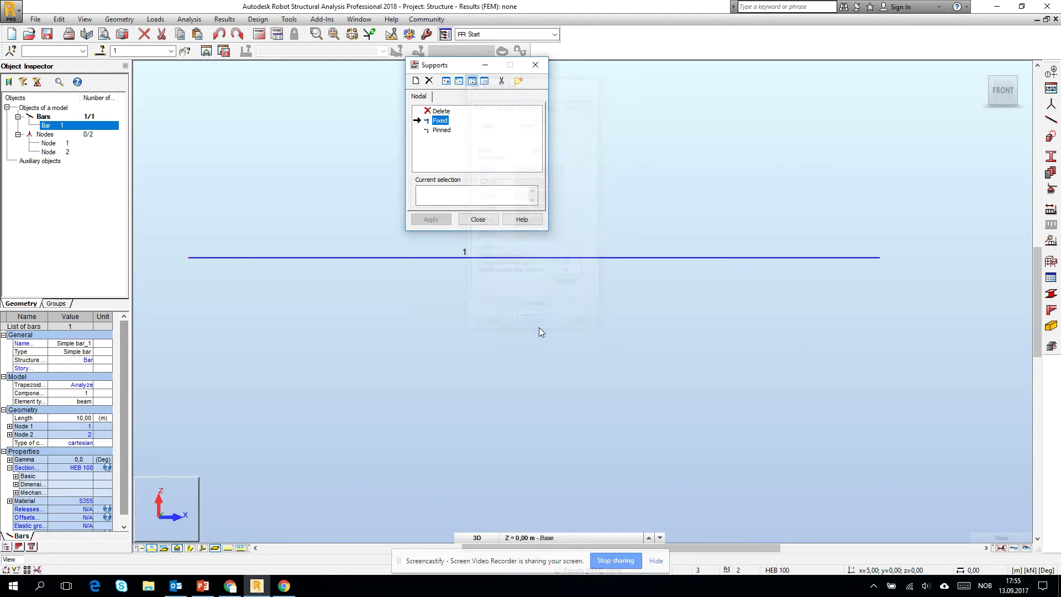
double_click(442, 130)
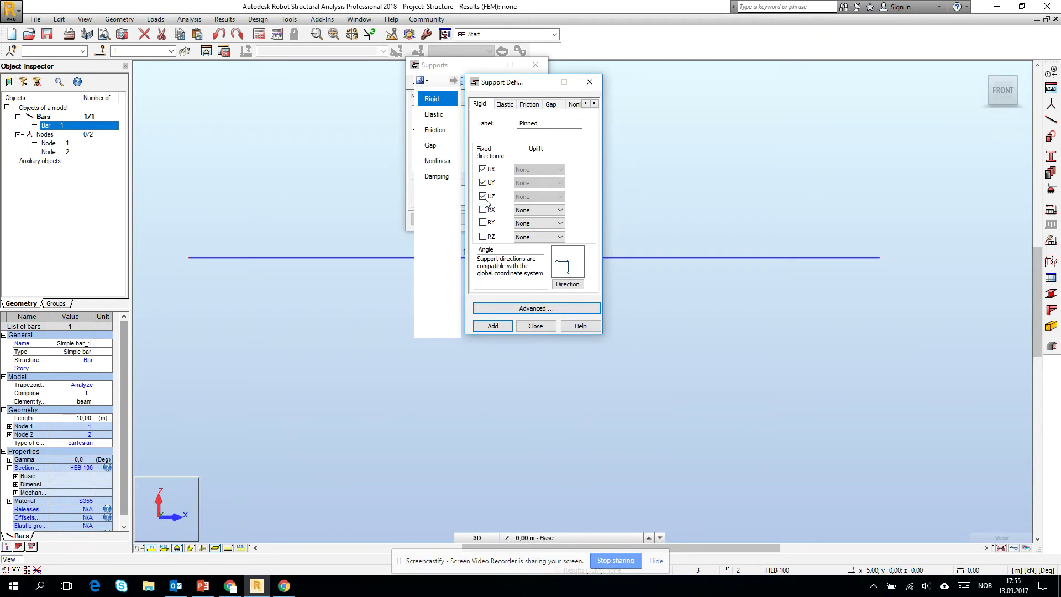
left_click(535, 326)
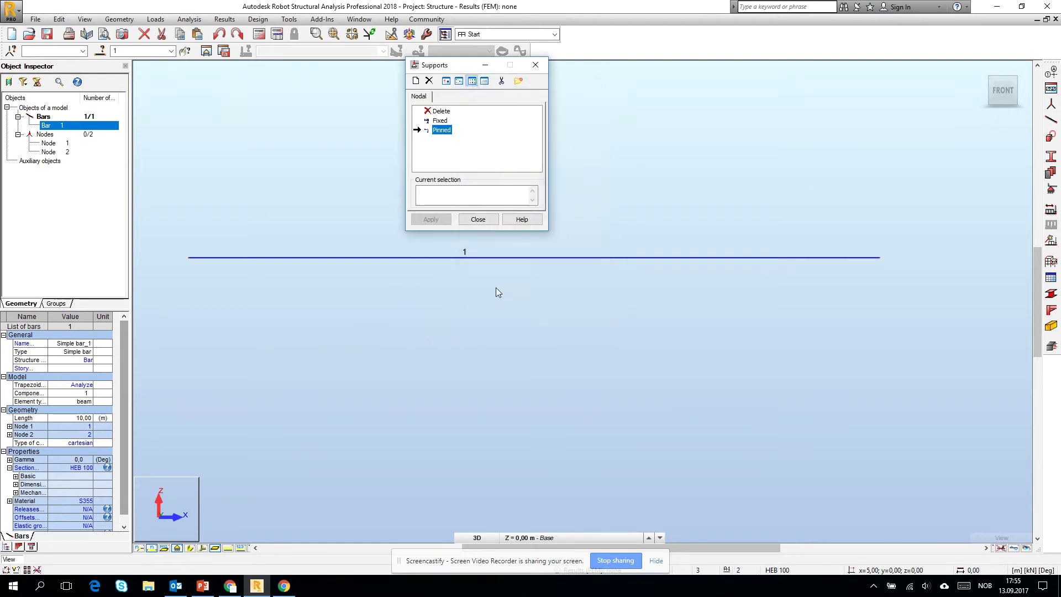
Display node numbers instead of bar numbers and apply the Fixed support to nodes 1 and 2.
left_click(443, 123)
left_click(437, 194)
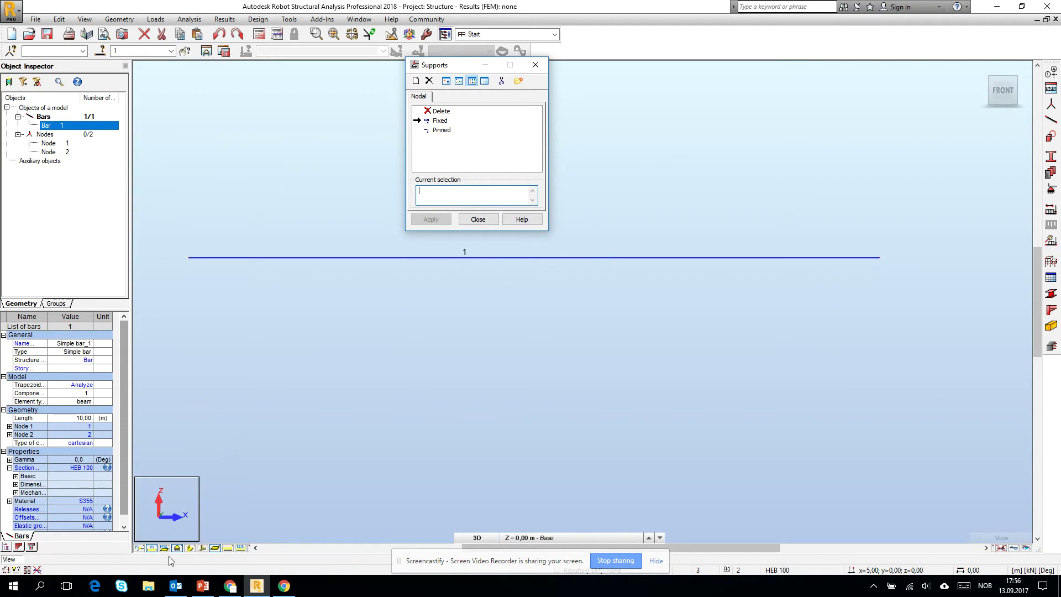
left_click(152, 548)
left_click(138, 549)
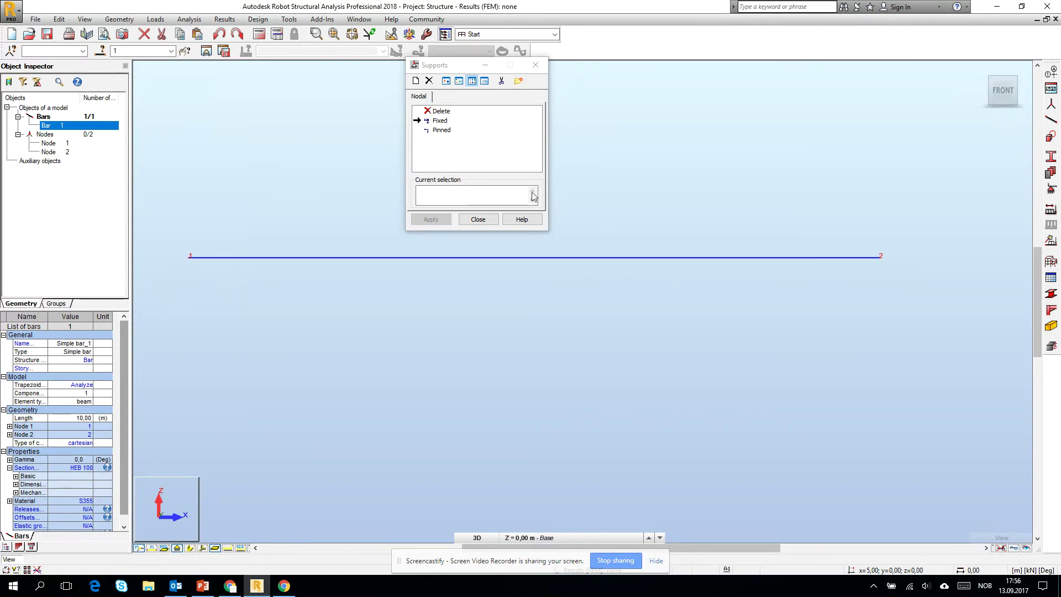
left_click(466, 197)
type("1 2")
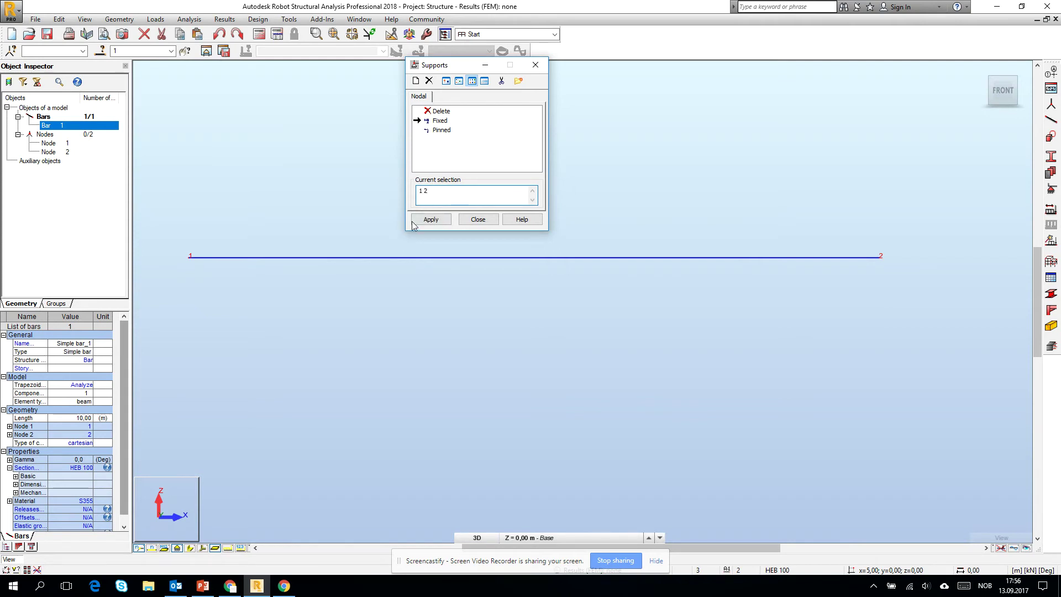
left_click(417, 220)
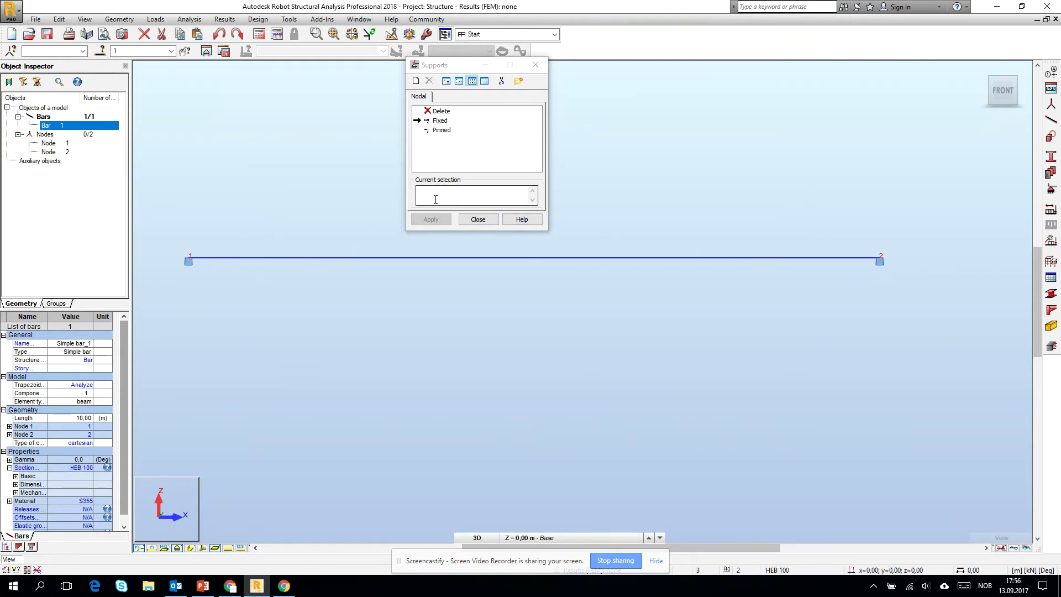
Delete the support at node 1 and finish defining supports.
left_click(471, 189)
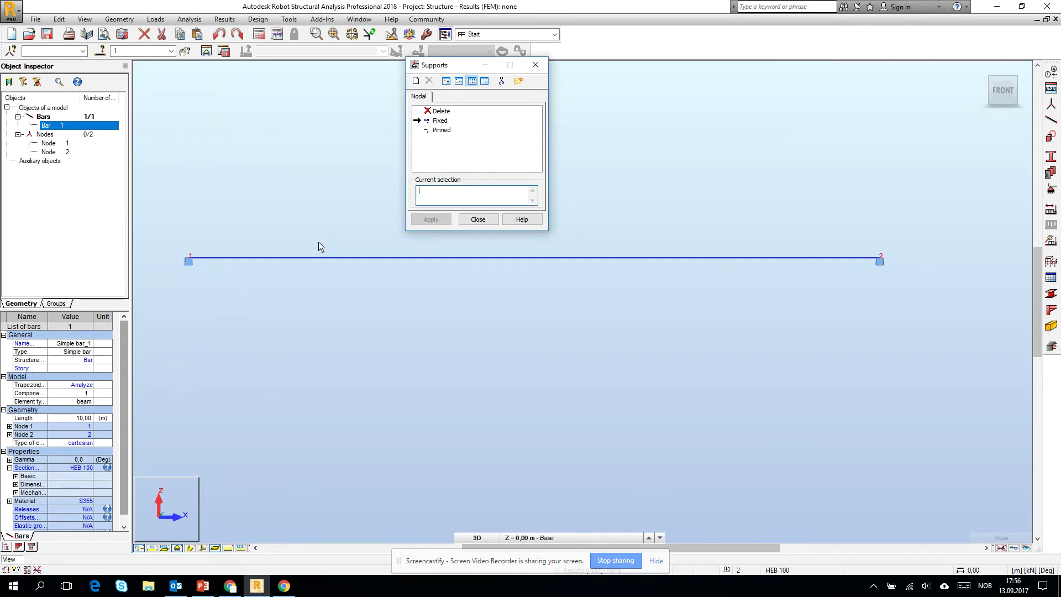
left_click(434, 113)
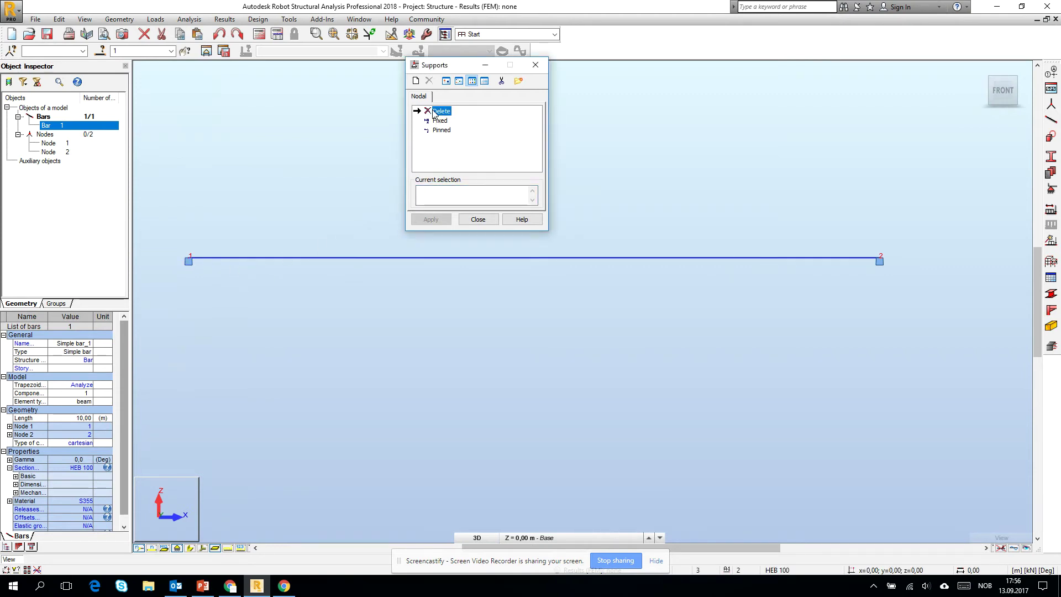
left_click(445, 193)
type("1")
left_click(434, 222)
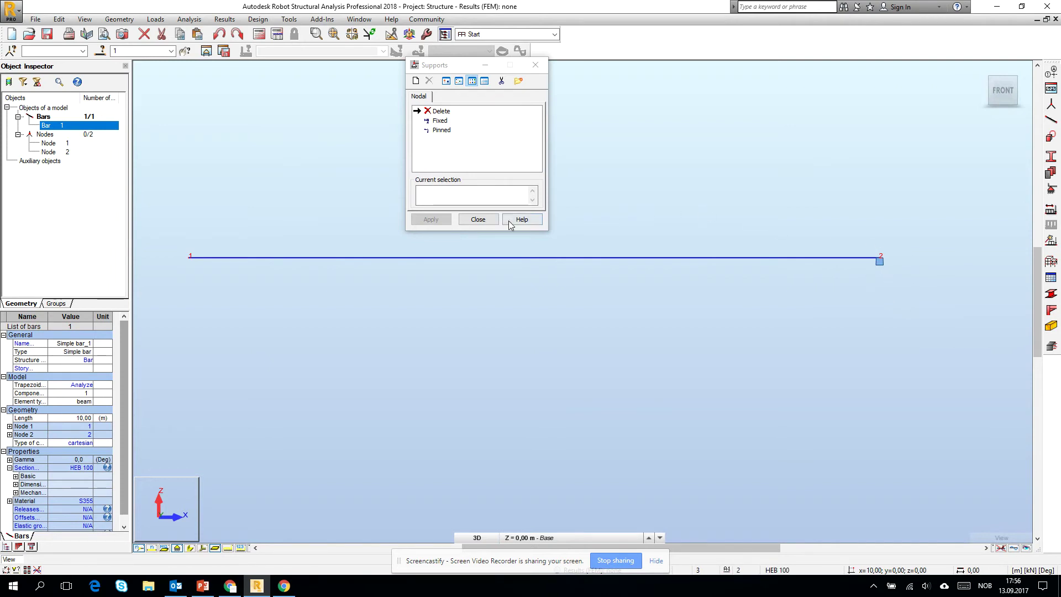
left_click(477, 220)
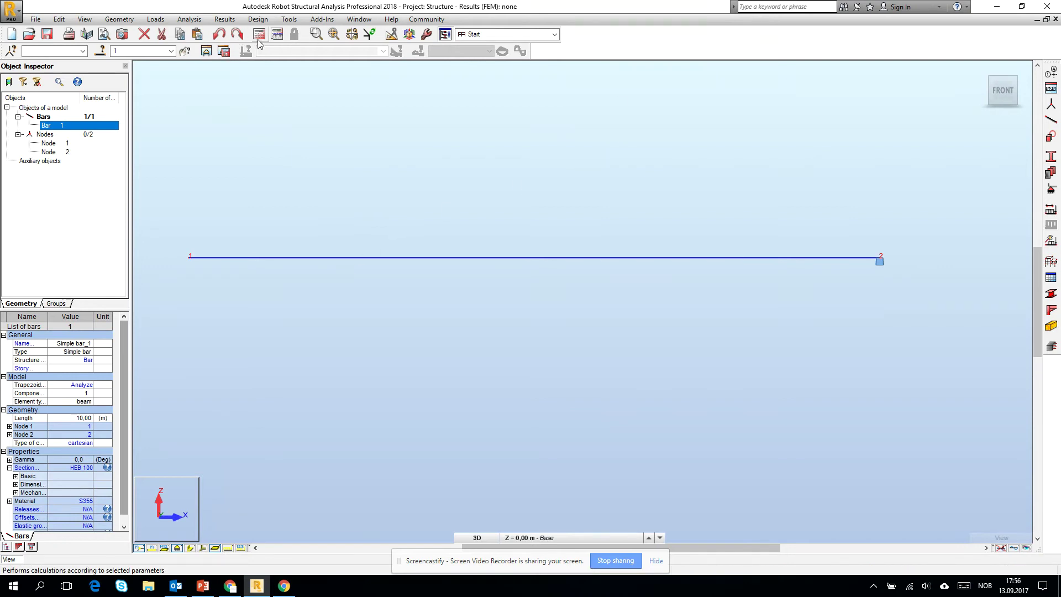
Define two dead load cases with structural subnature, DL1 and DL2.
left_click(155, 20)
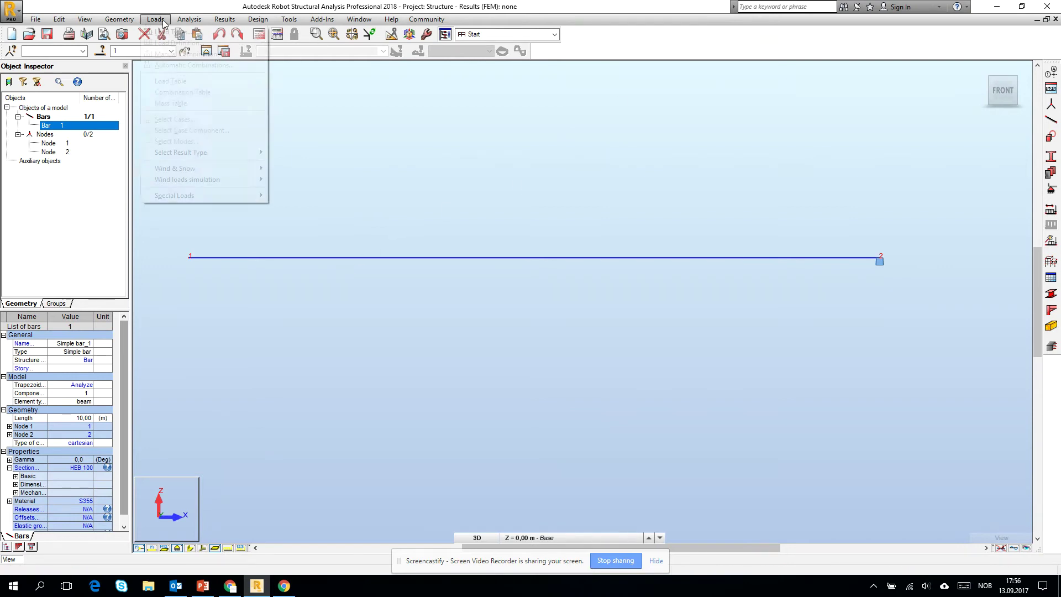
left_click(168, 33)
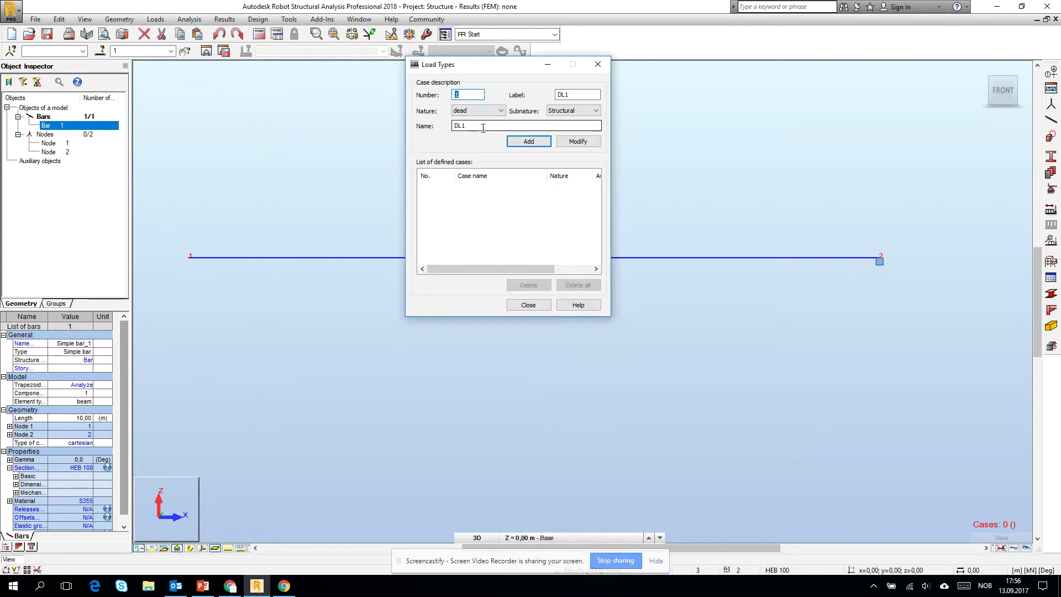
left_click(529, 142)
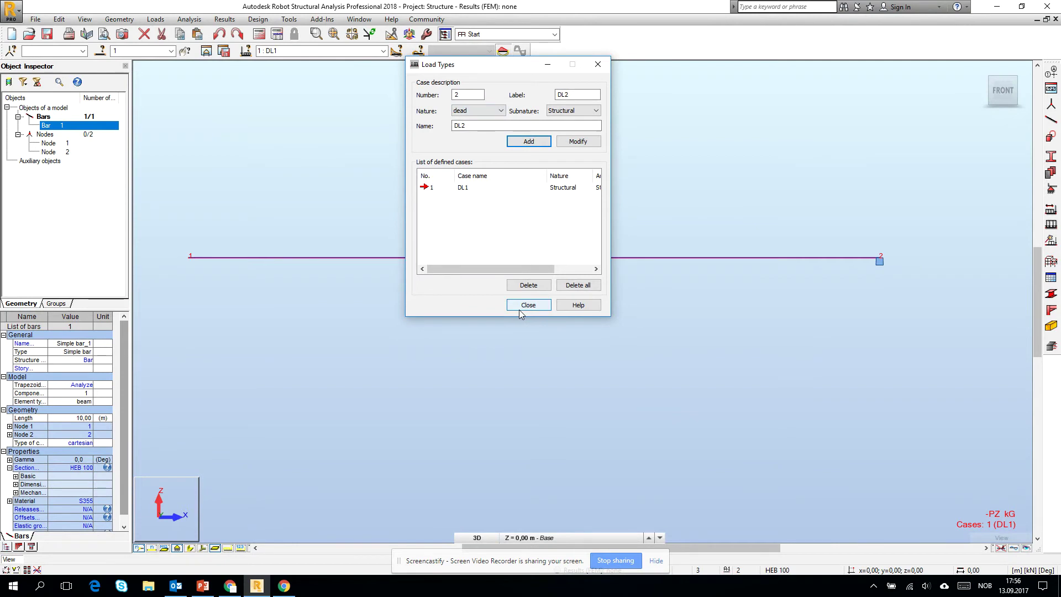
left_click(507, 125)
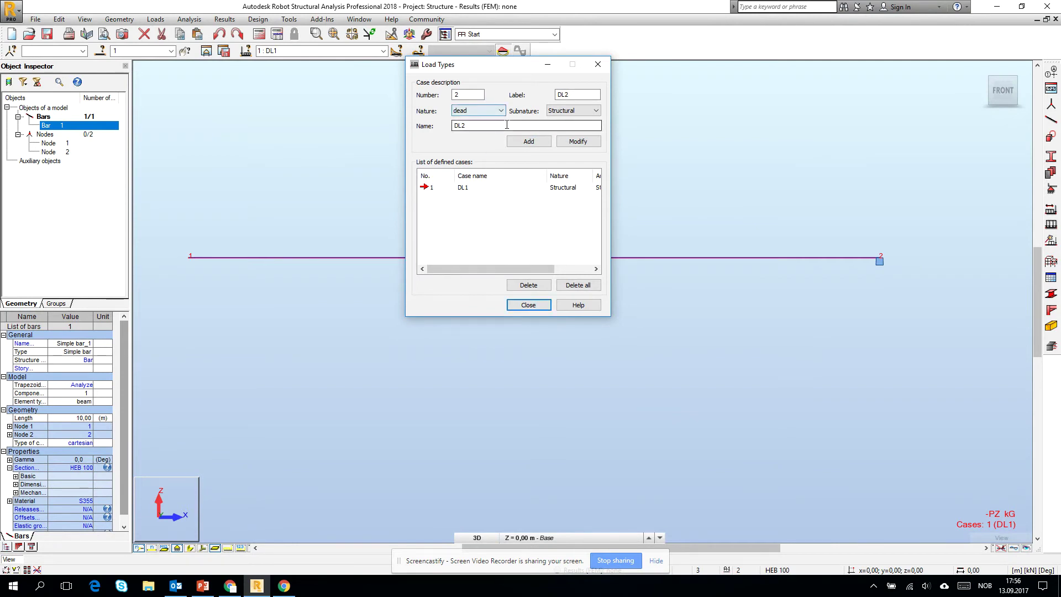
left_click(529, 141)
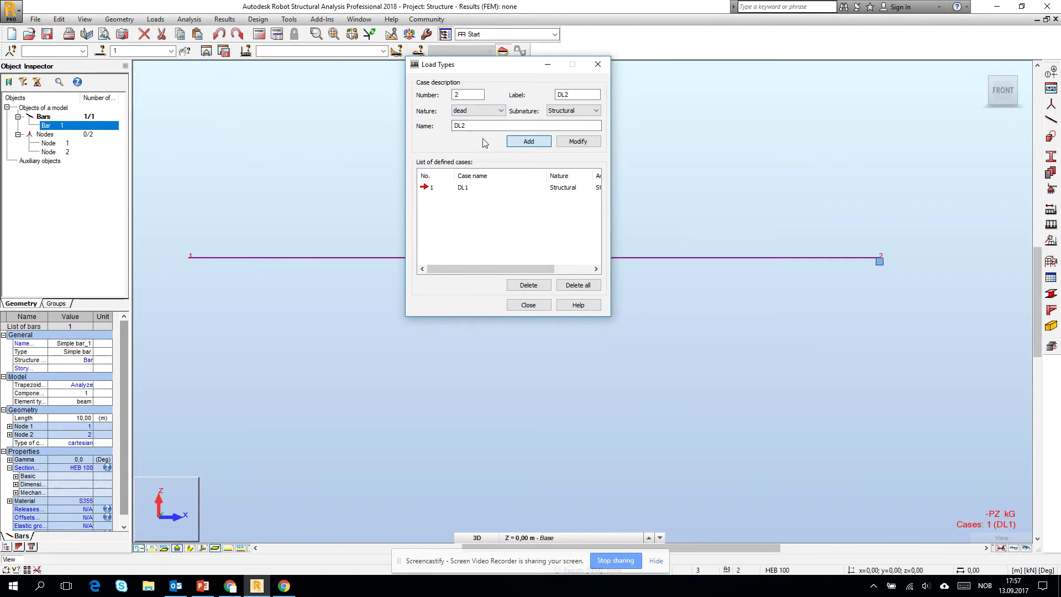
left_click(537, 306)
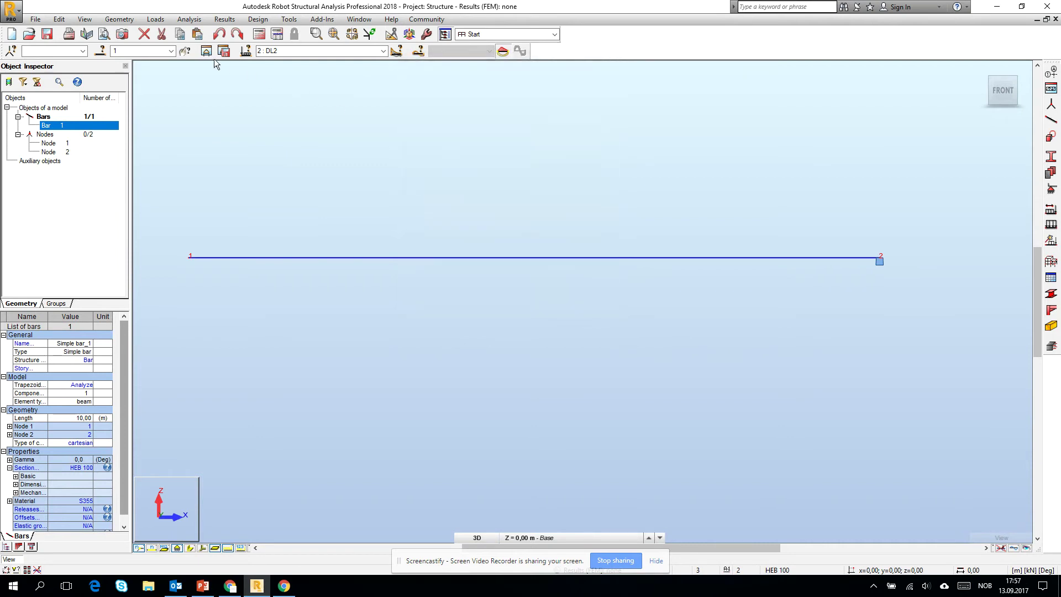
Examine the load table entries for cases DL1 and DL2, then close the table and return to the model view.
left_click(153, 21)
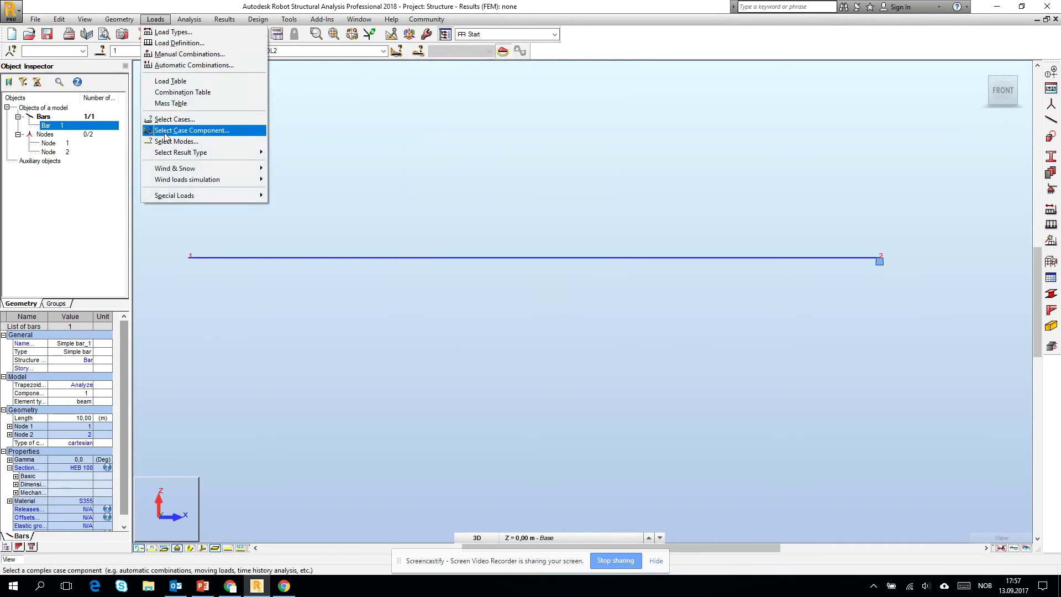
left_click(227, 82)
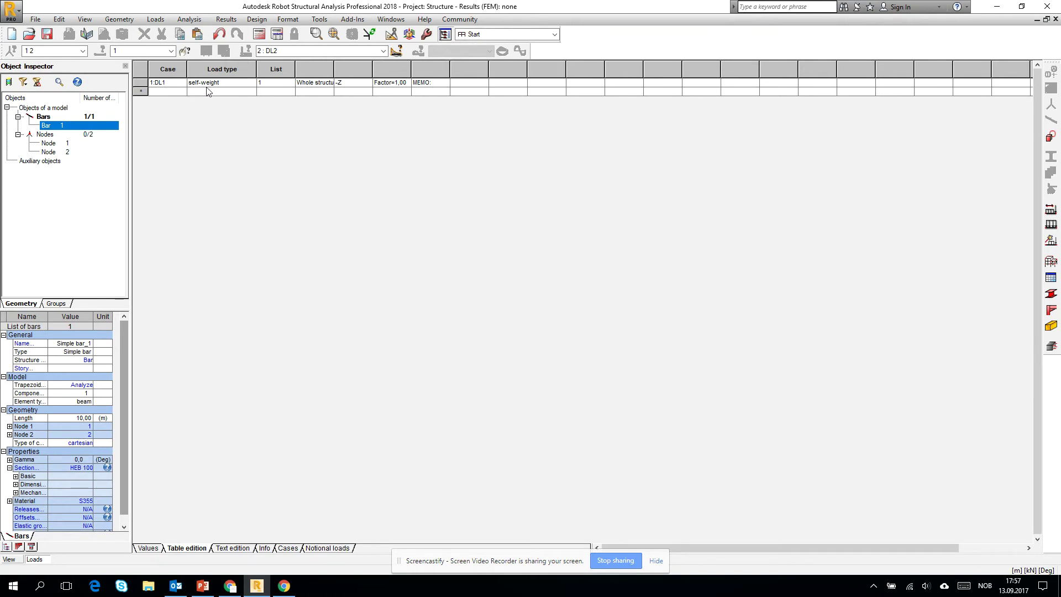
left_click(253, 85)
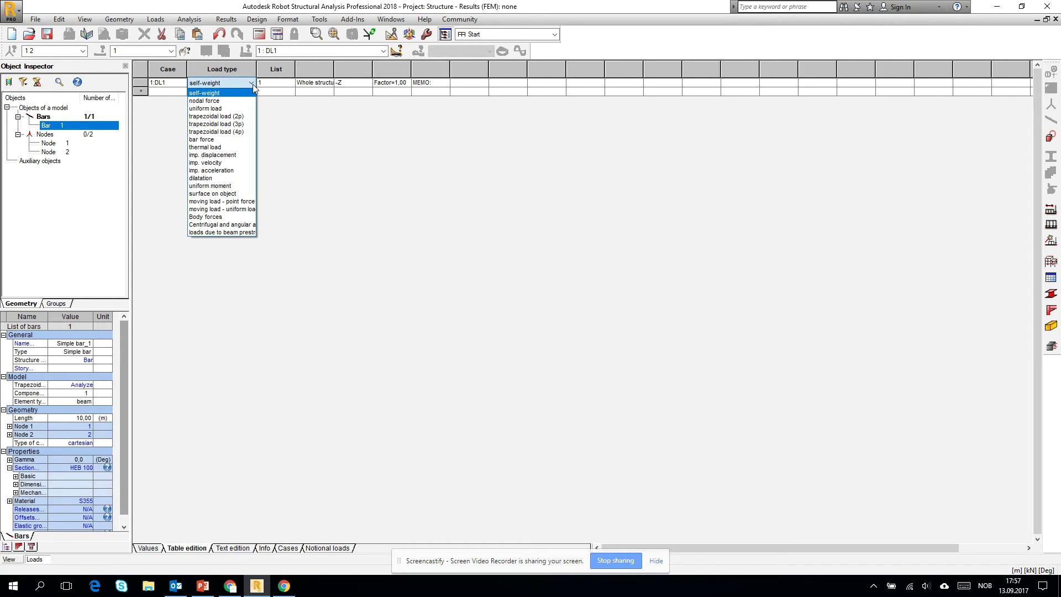
left_click(303, 111)
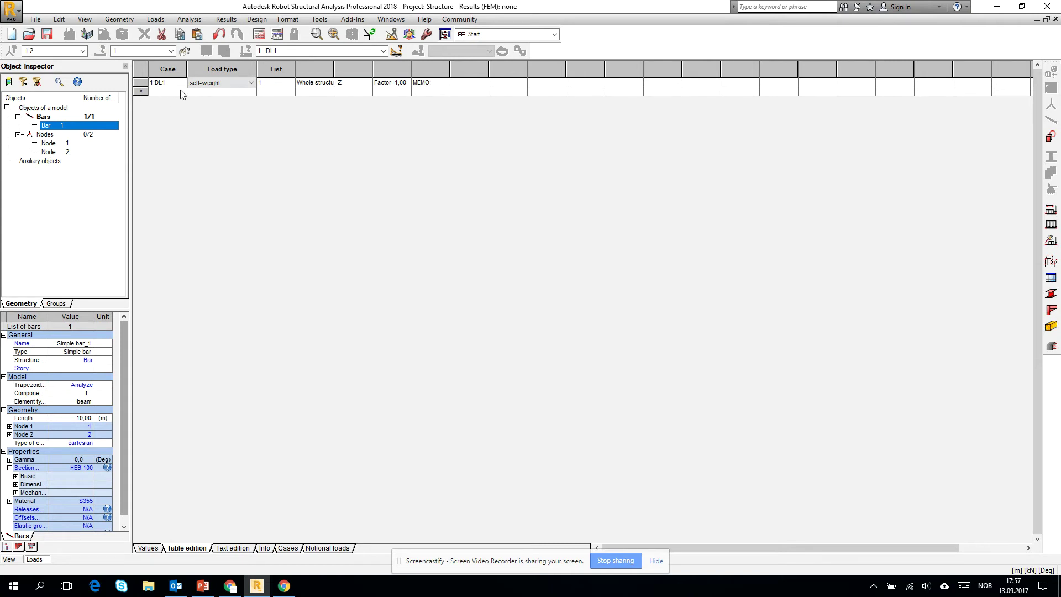
left_click(383, 50)
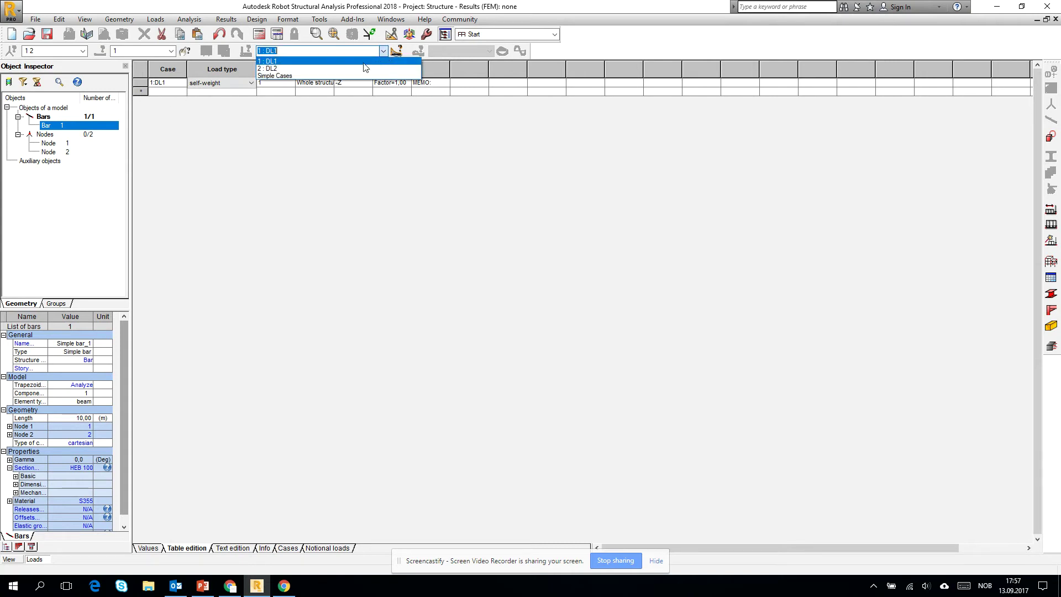
left_click(169, 109)
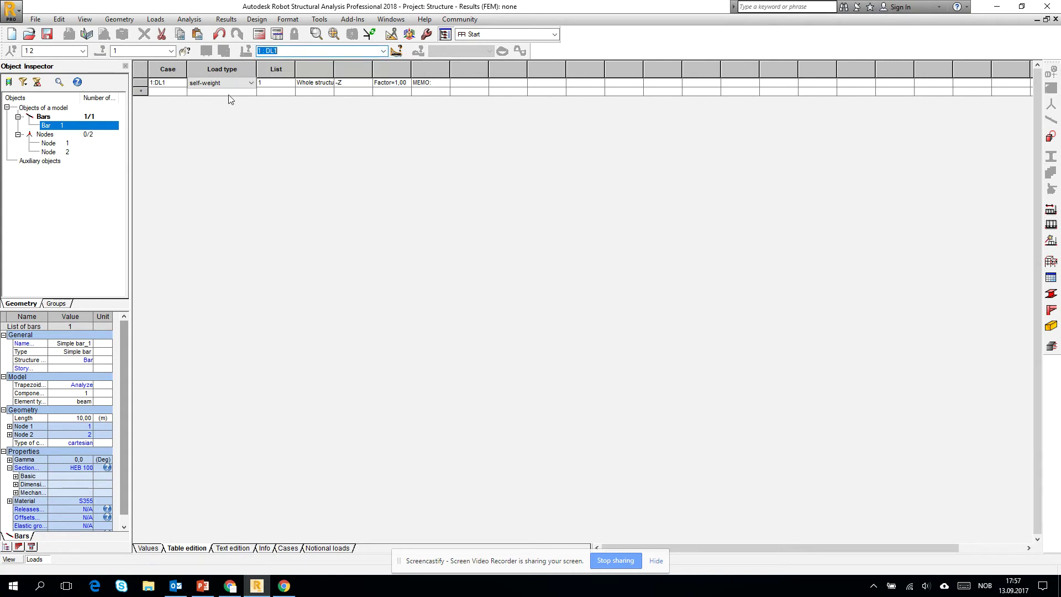
left_click(338, 125)
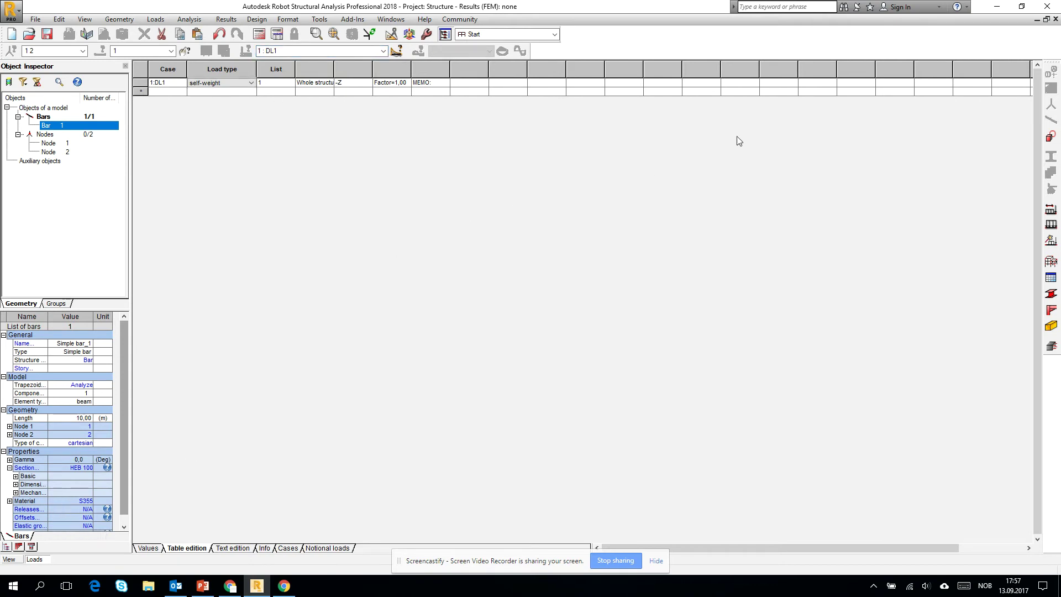
left_click(9, 560)
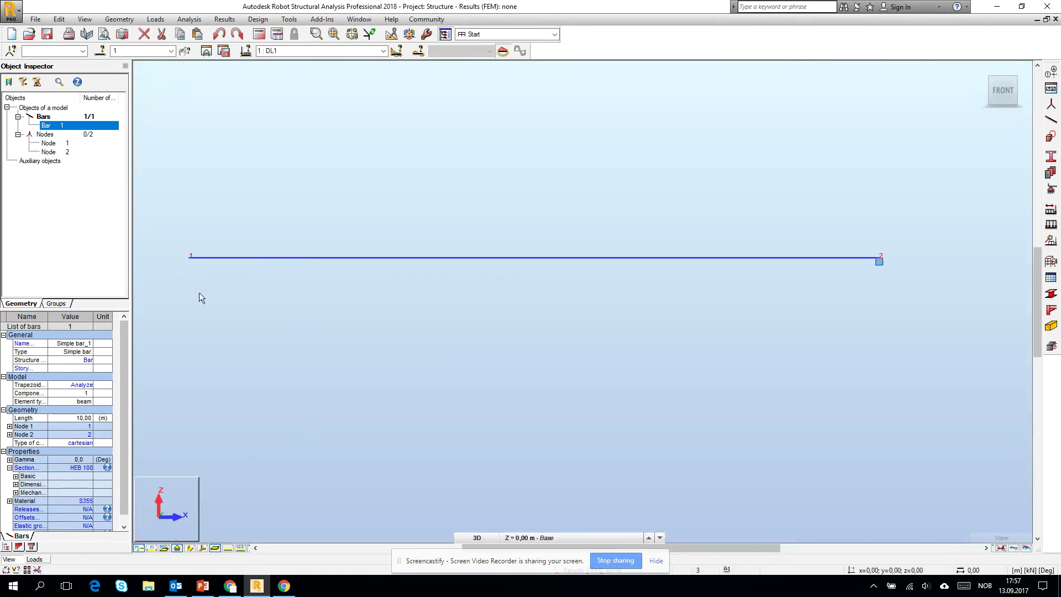
left_click(33, 559)
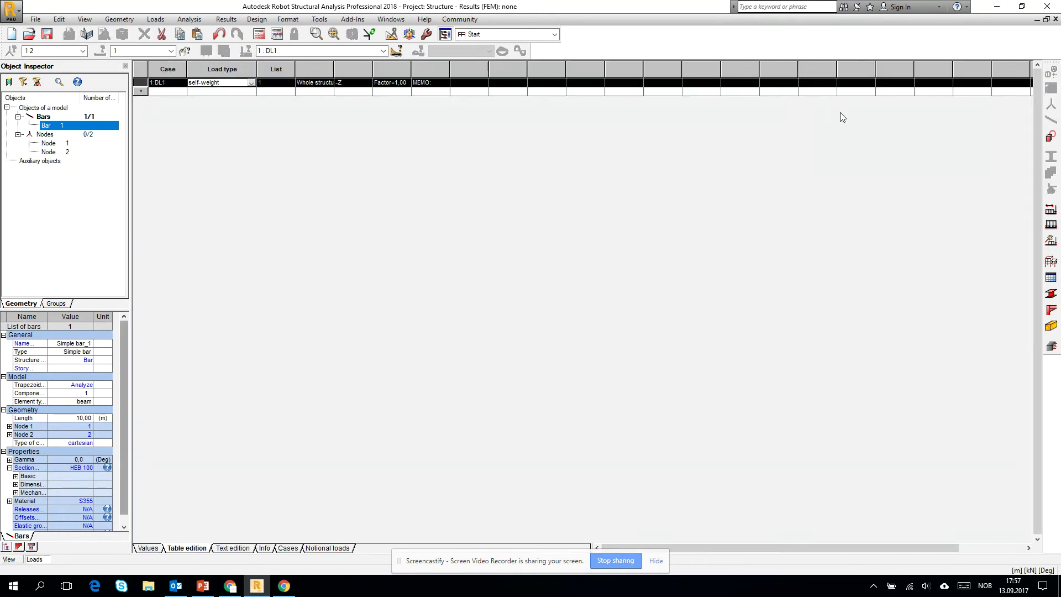
left_click(1055, 19)
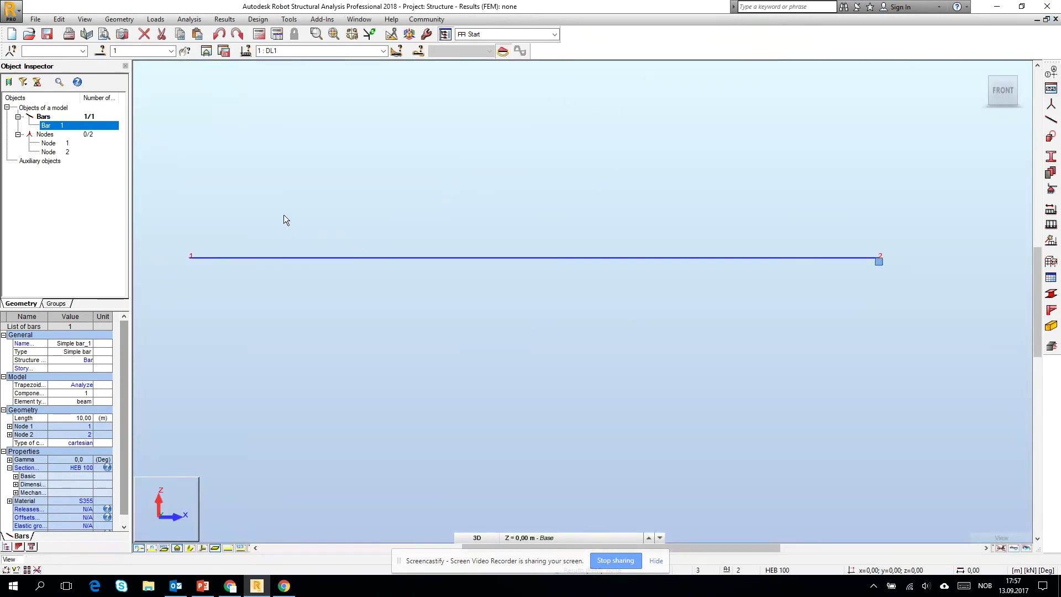
Deselect the bar and turn on the load symbols to show the self-weight of case DL1.
left_click(383, 51)
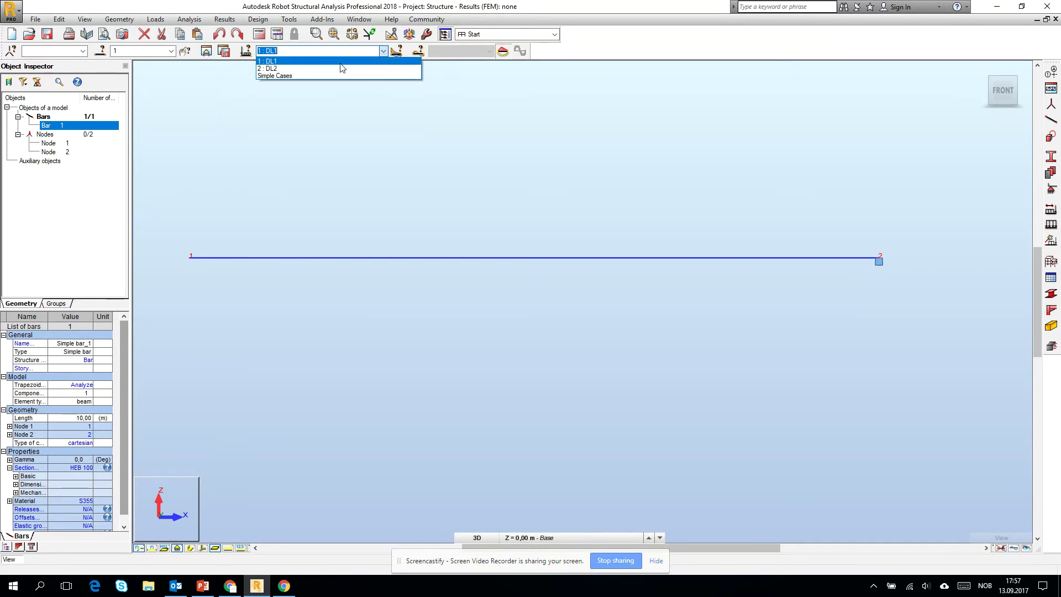
left_click(320, 144)
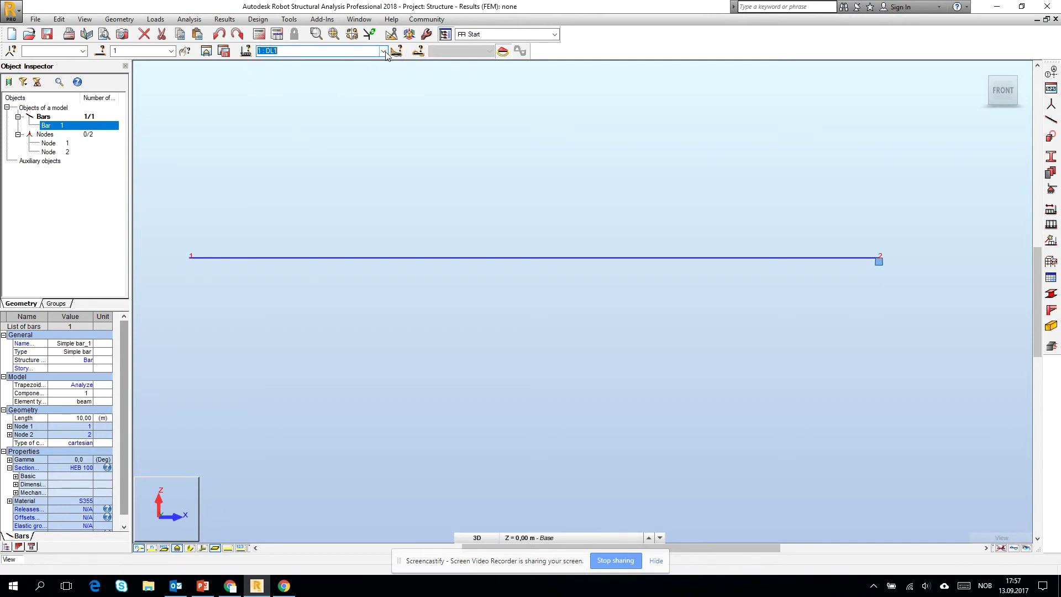
left_click(226, 551)
left_click(291, 377)
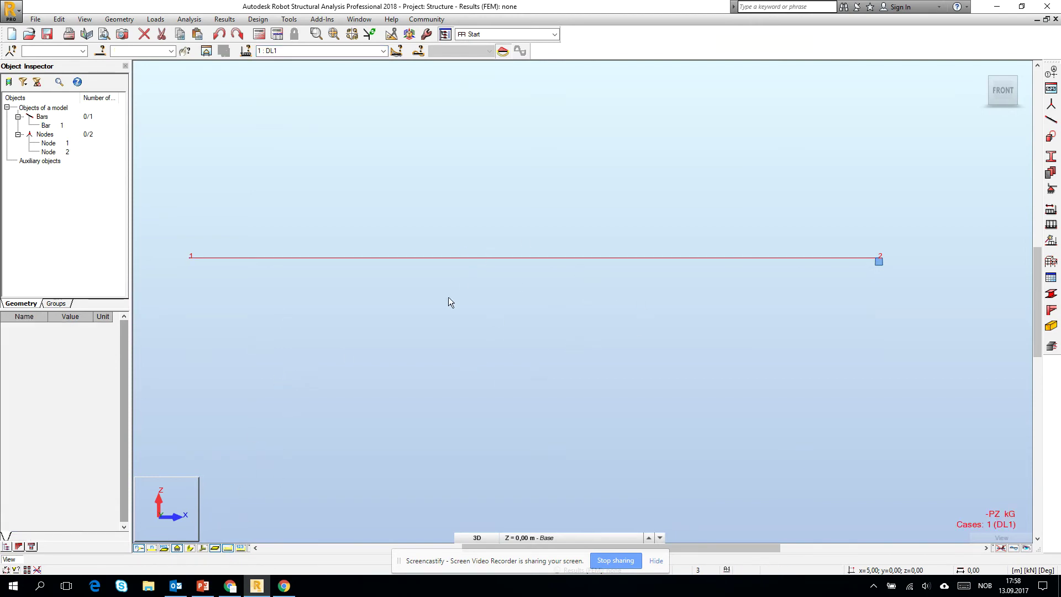
left_click(227, 549)
left_click(228, 549)
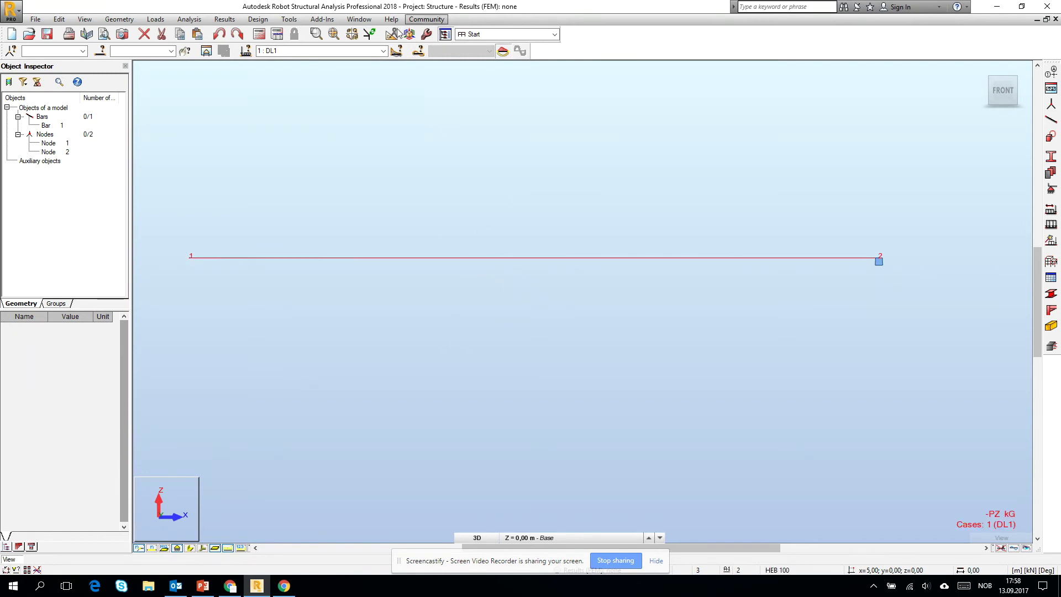
Make DL2 the current load case and define a nodal force of -1 kN in the Z direction.
left_click(371, 52)
left_click(383, 51)
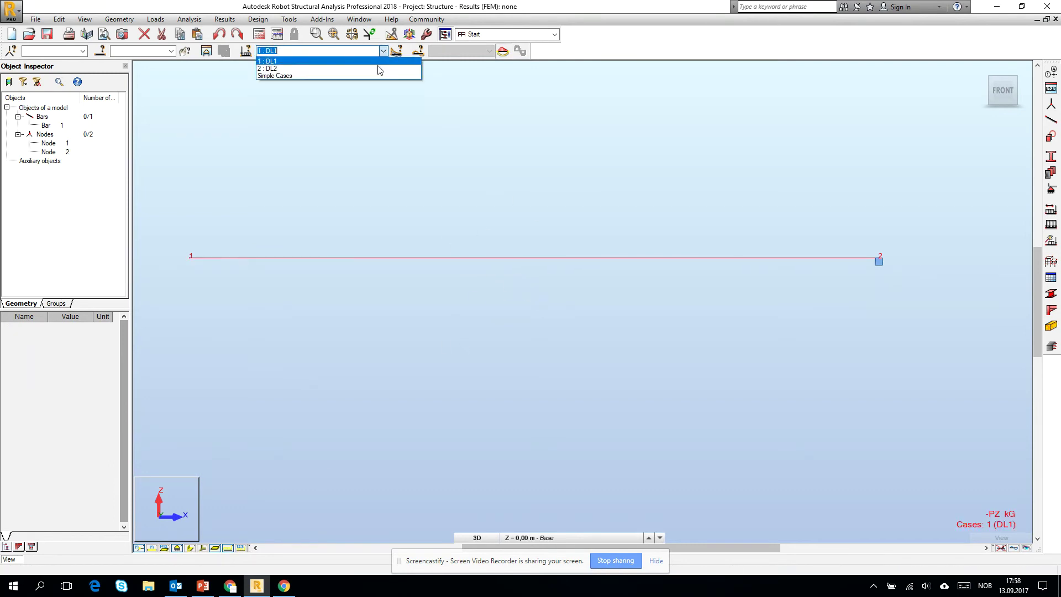
left_click(376, 69)
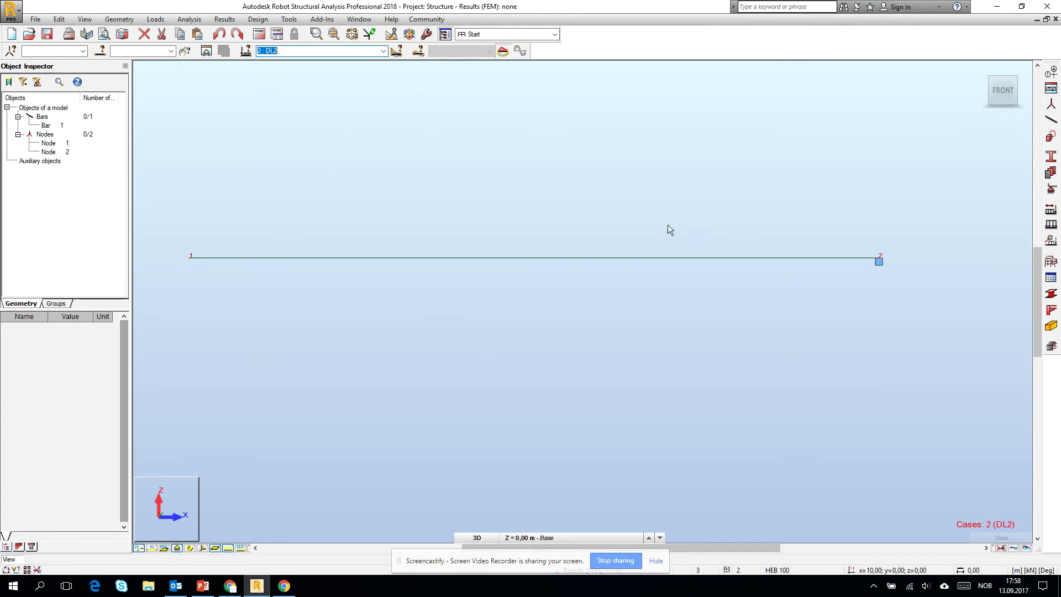
left_click(156, 19)
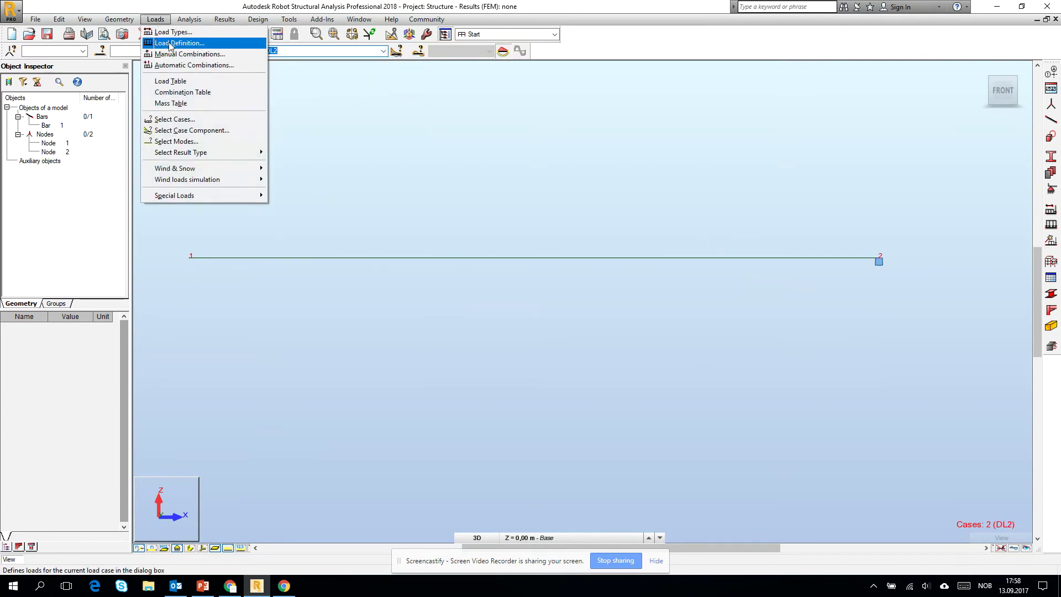
left_click(170, 43)
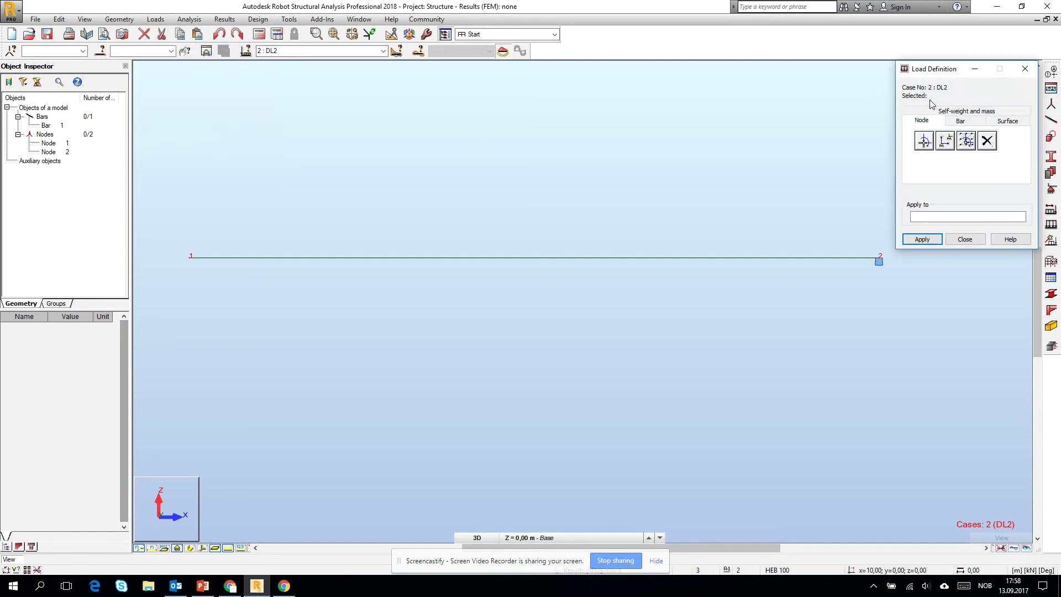
left_click(924, 141)
left_click(940, 212)
type("-1")
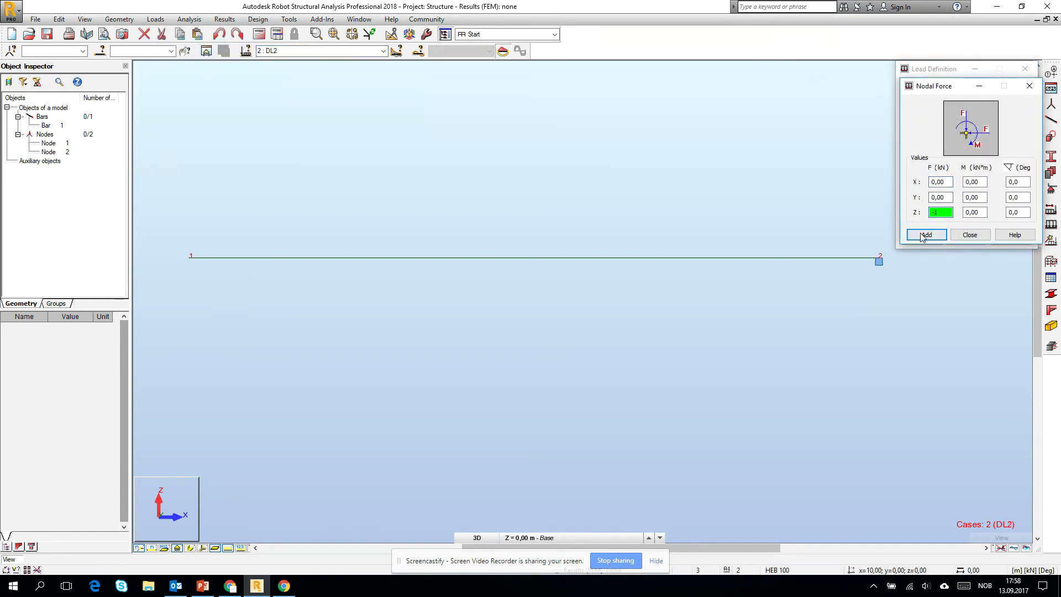
left_click(926, 234)
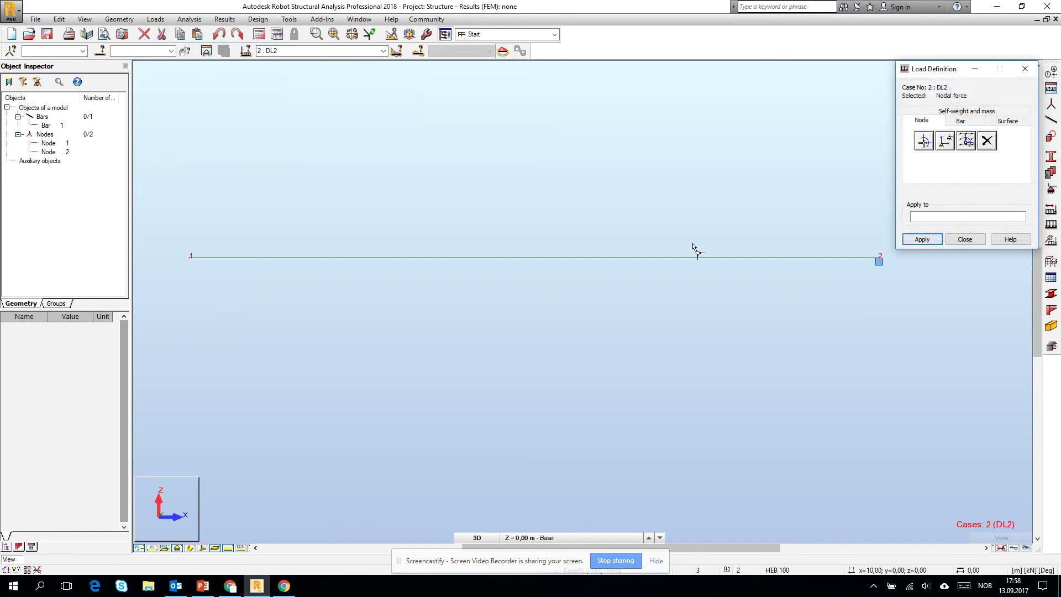
Apply the defined nodal force to node 1 and finish the load definition.
left_click(954, 215)
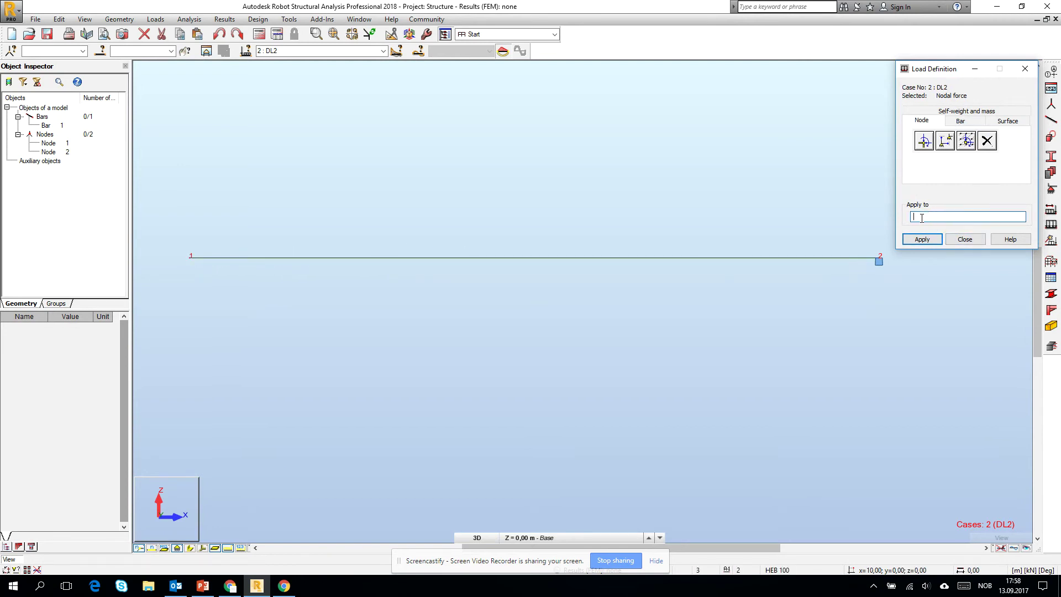
left_click_drag(169, 209, 259, 323)
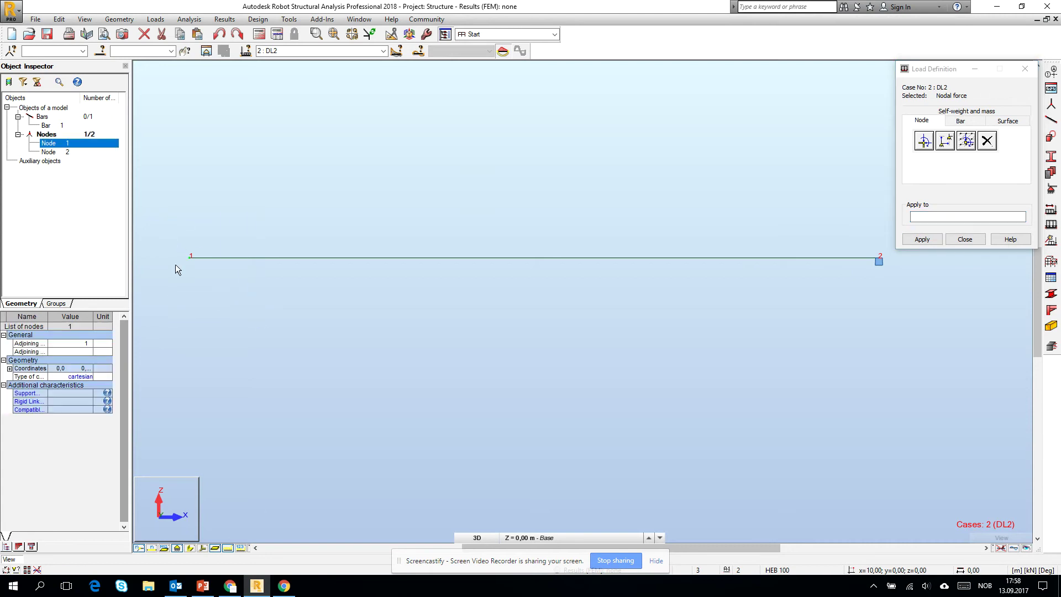
left_click(922, 238)
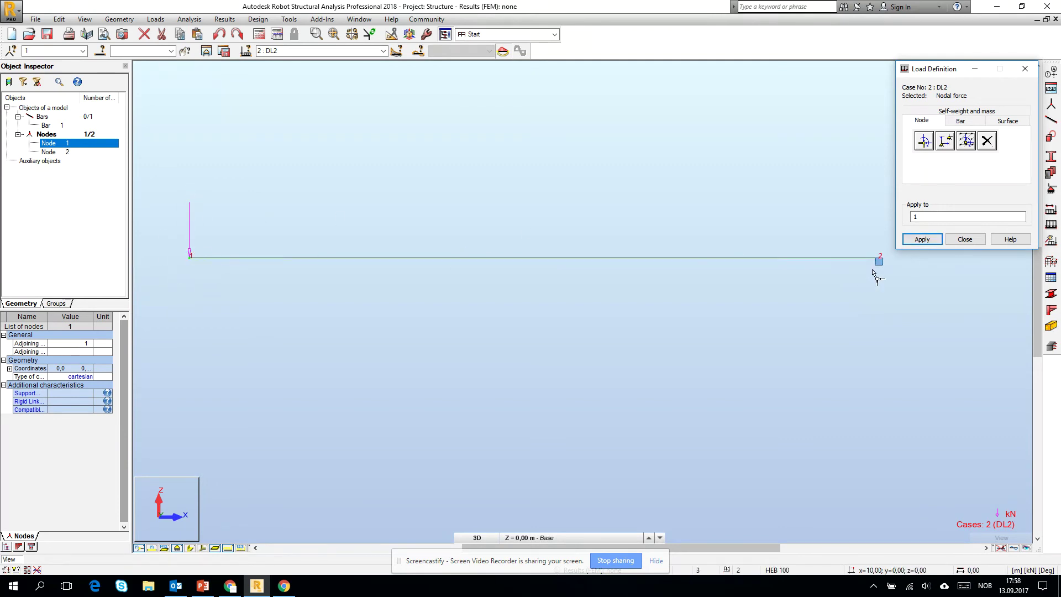
left_click(964, 239)
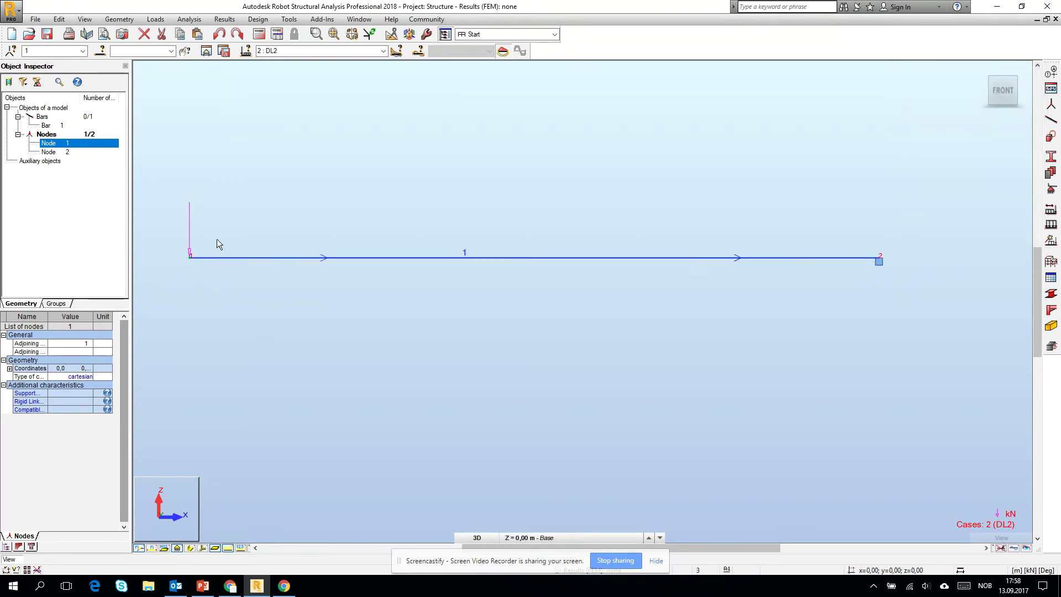
Switch the load symbols off and on to check the nodal force at node 1.
left_click(230, 549)
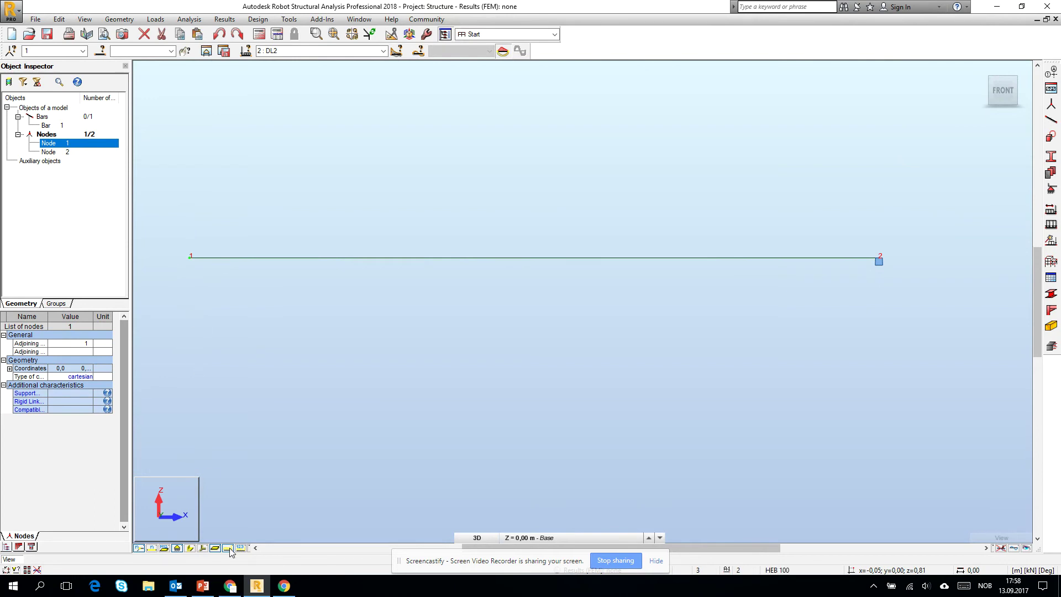
left_click(229, 548)
left_click(230, 549)
left_click(229, 548)
Run the calculations and display the bar's deformation, comparing load cases DL1 and DL2.
left_click(259, 34)
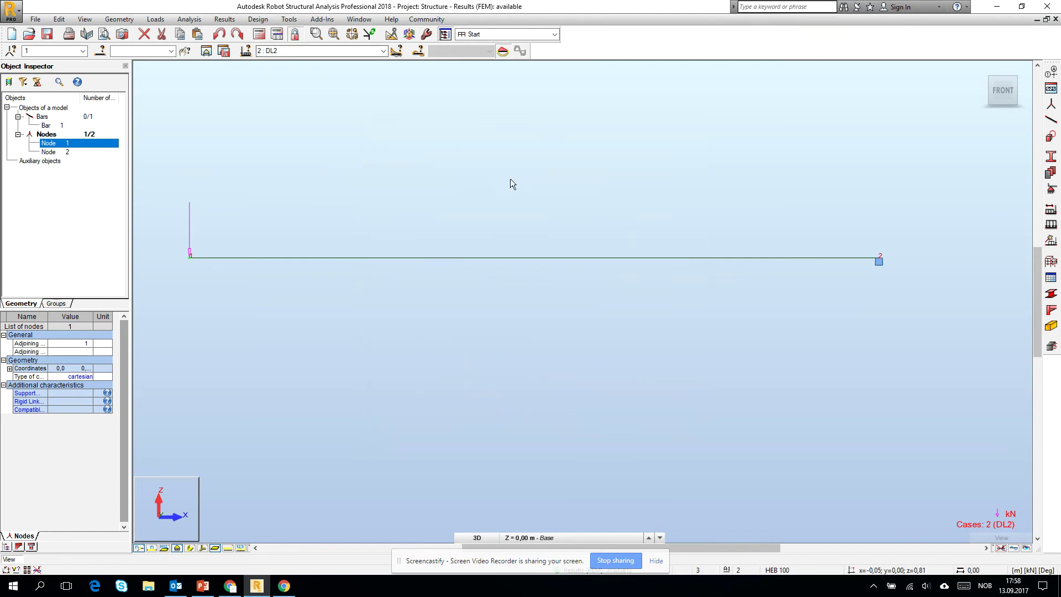
left_click(1012, 550)
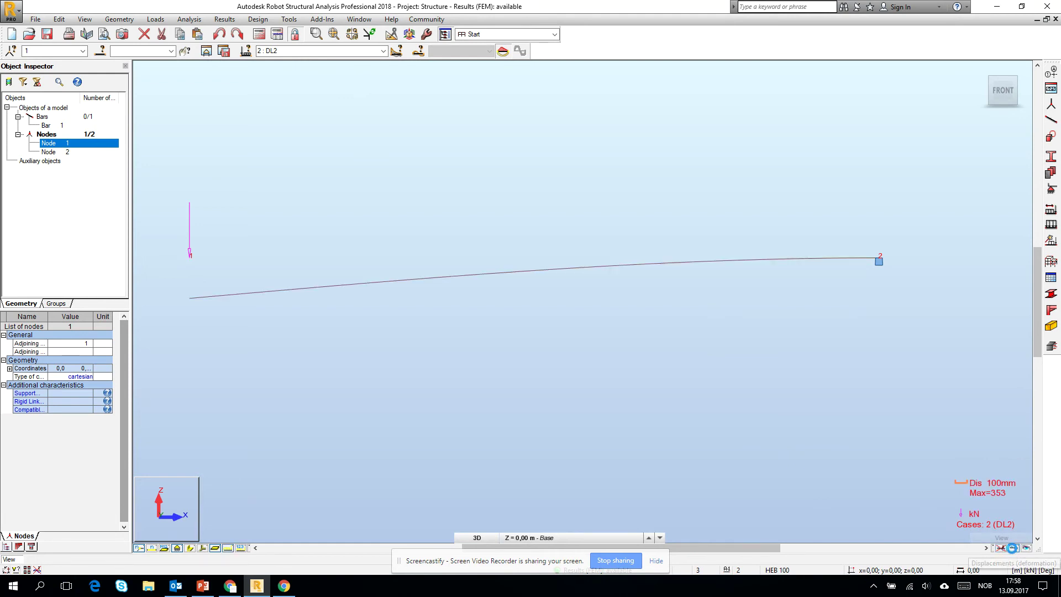
left_click(383, 50)
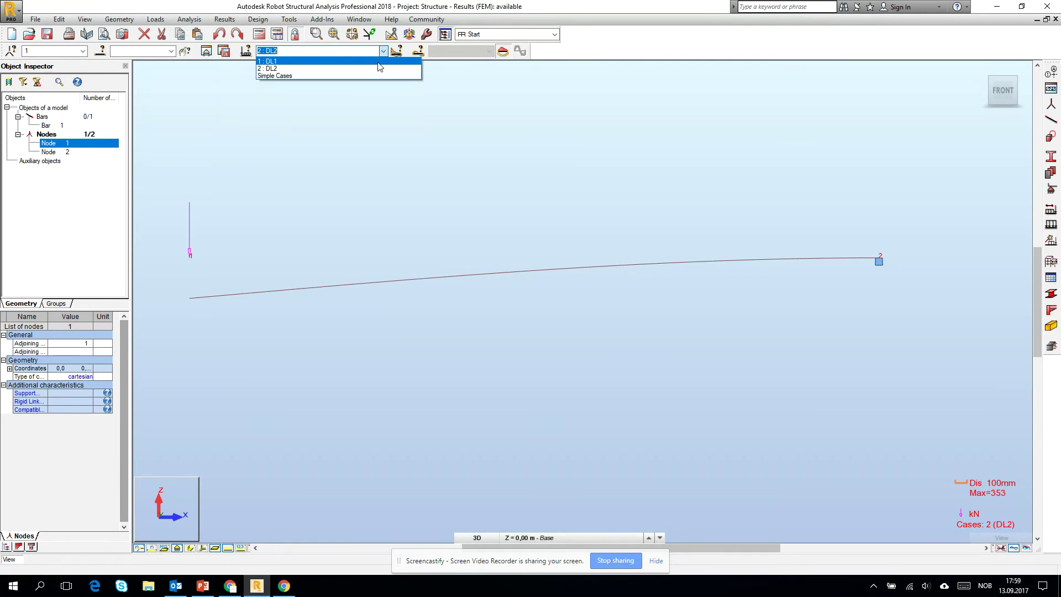
left_click(380, 61)
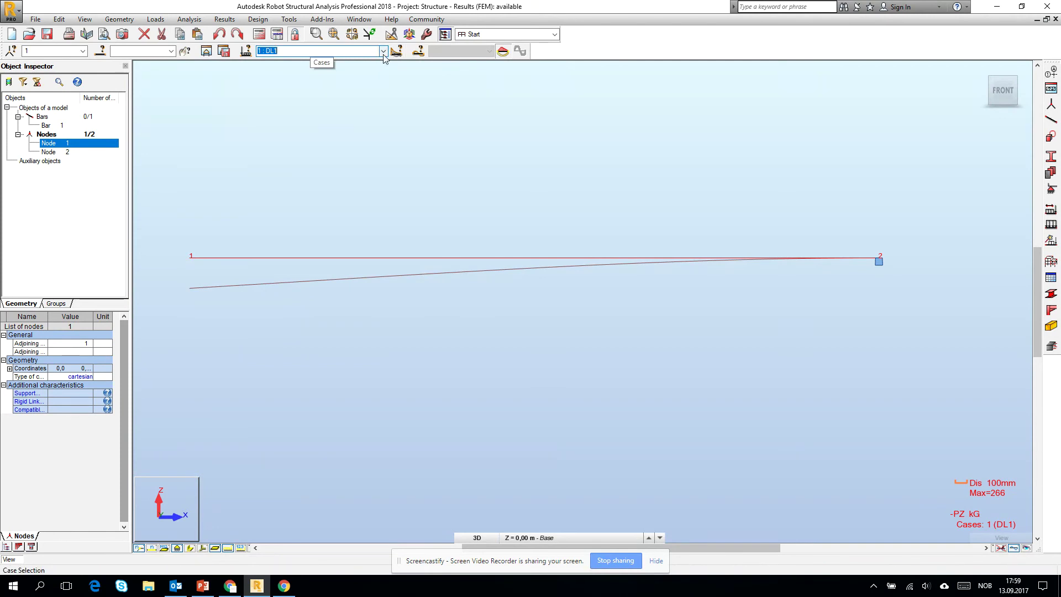
left_click(384, 54)
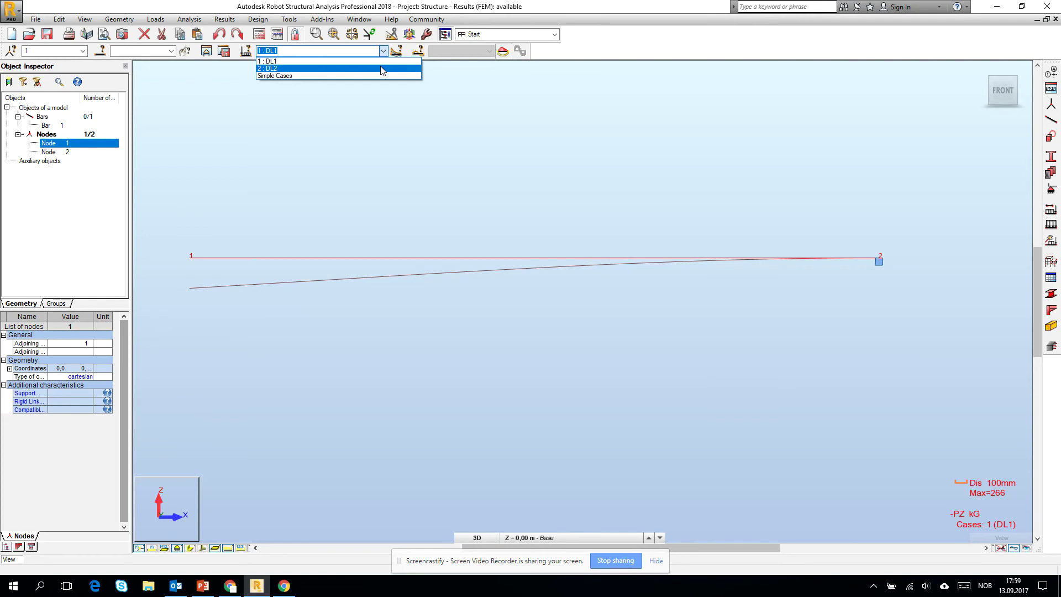
left_click(380, 70)
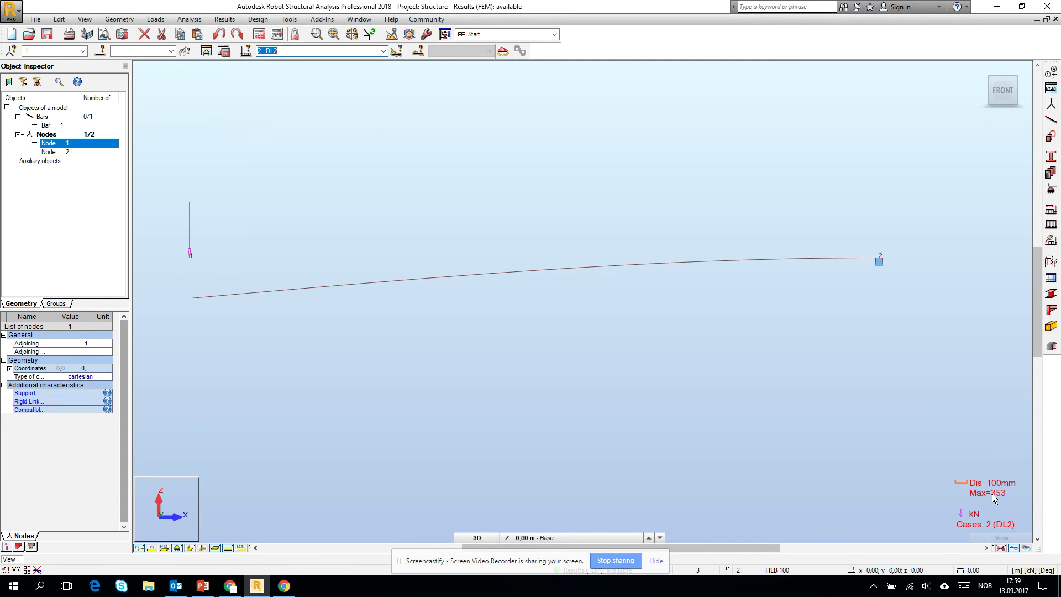
Set the displacement number format to three decimal places in the job preferences.
left_click(258, 19)
mouse_move(289, 20)
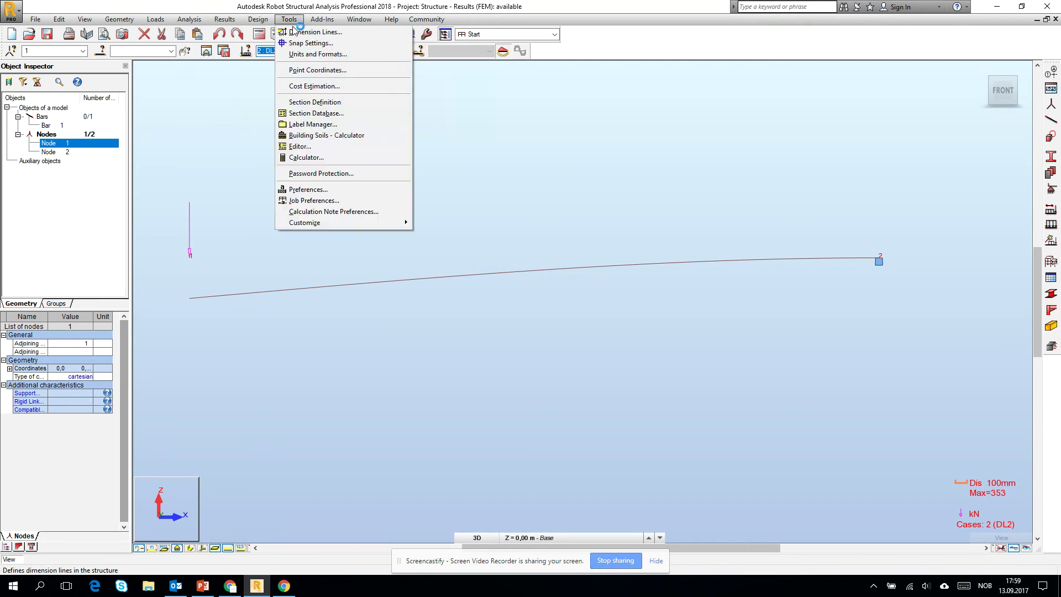
left_click(314, 202)
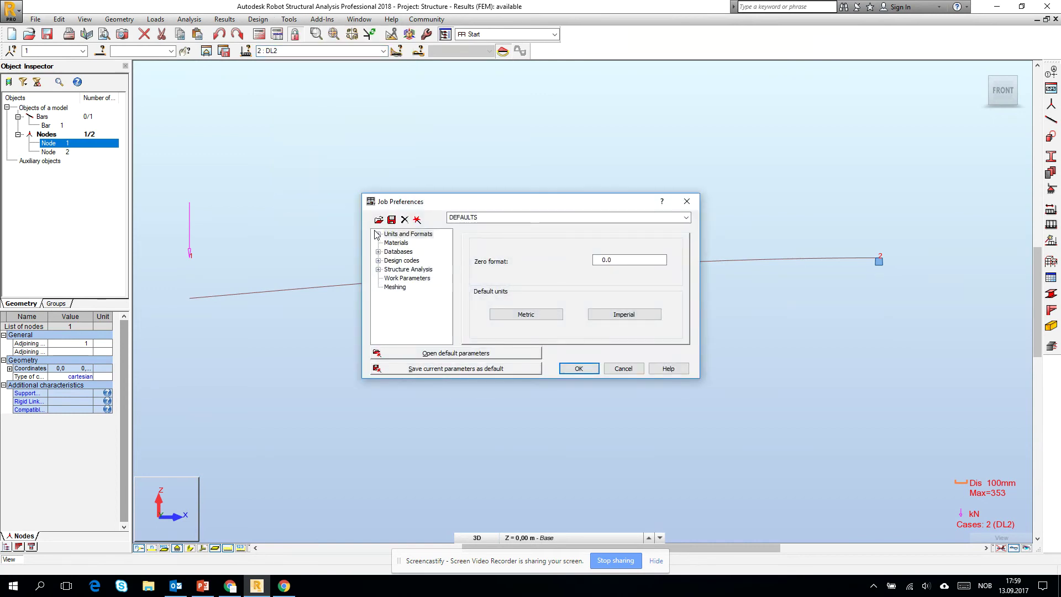
left_click(379, 235)
left_click(403, 244)
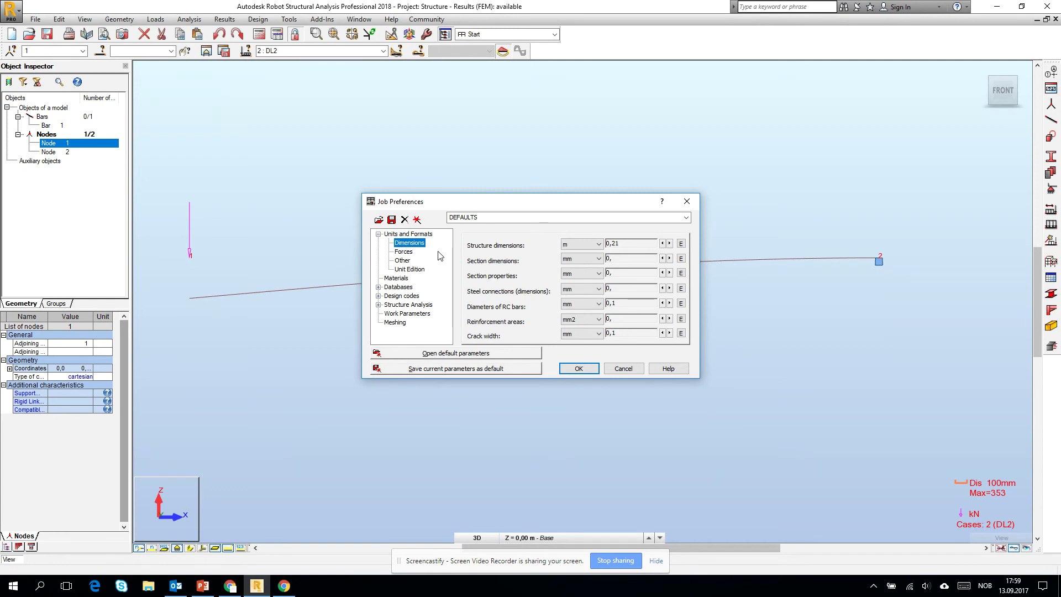
left_click(621, 246)
left_click(406, 261)
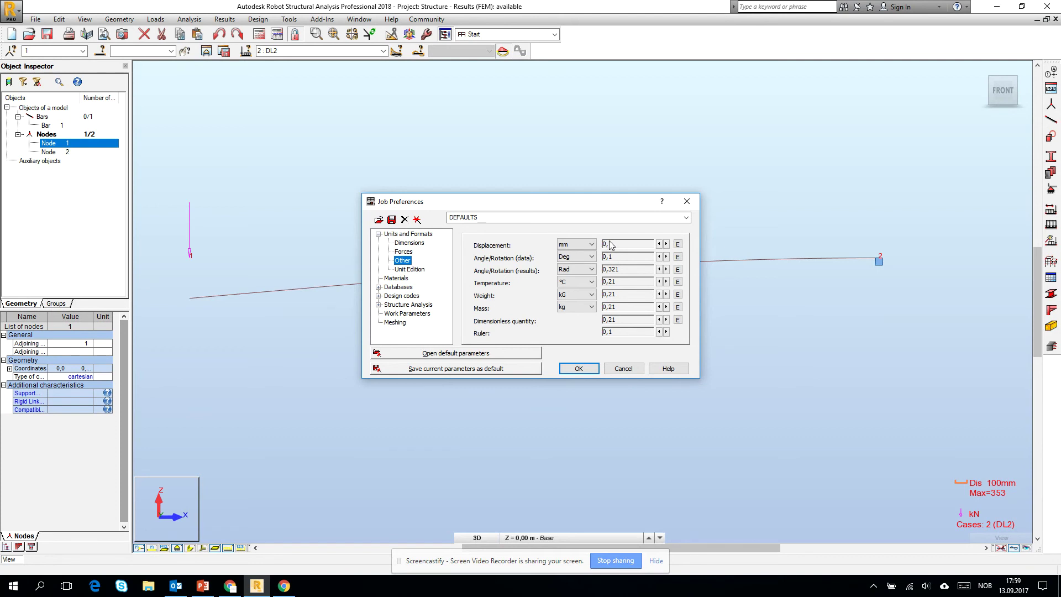
left_click(667, 244)
left_click(666, 244)
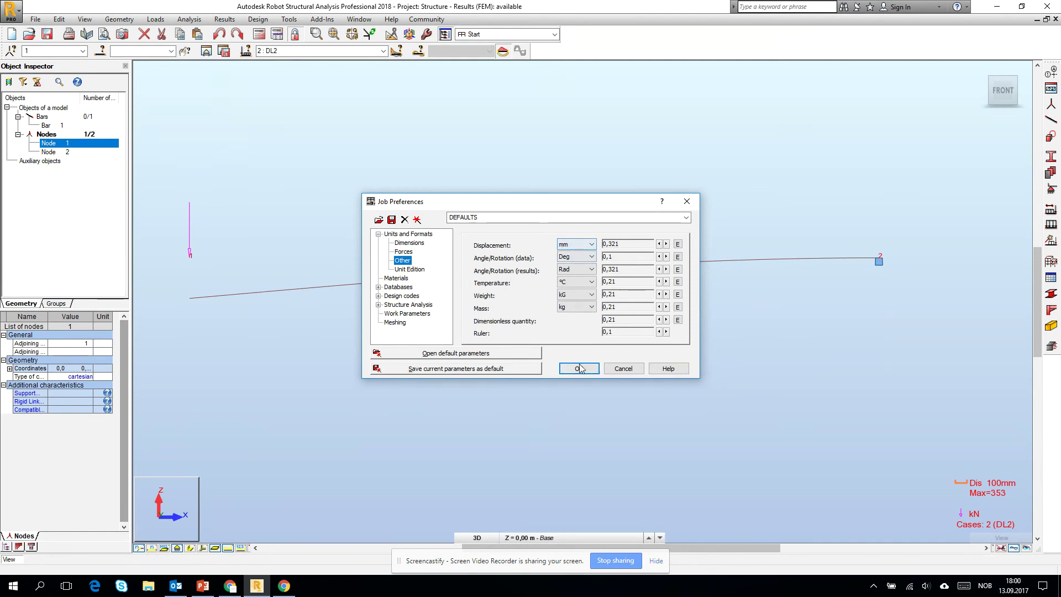
Open the job's material definitions and examine the properties of steel S235 and the user-defined material.
left_click(410, 269)
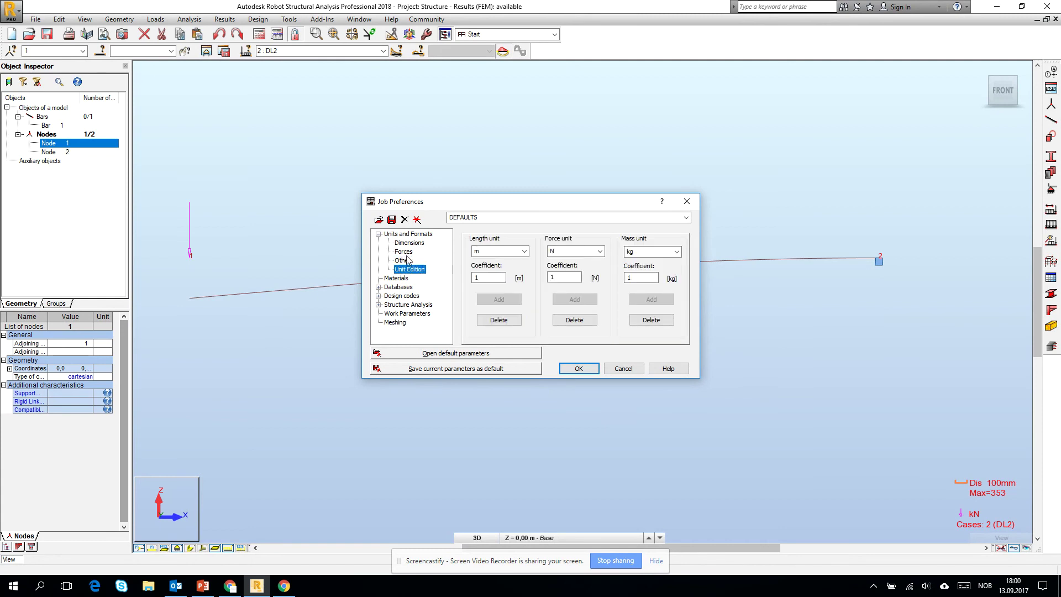
left_click(395, 280)
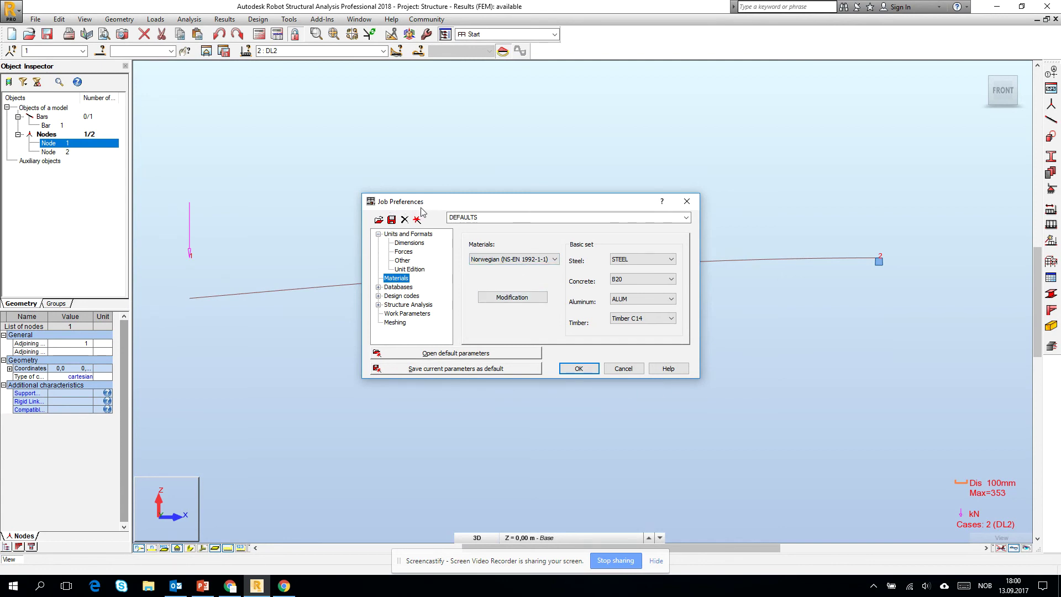
left_click(514, 299)
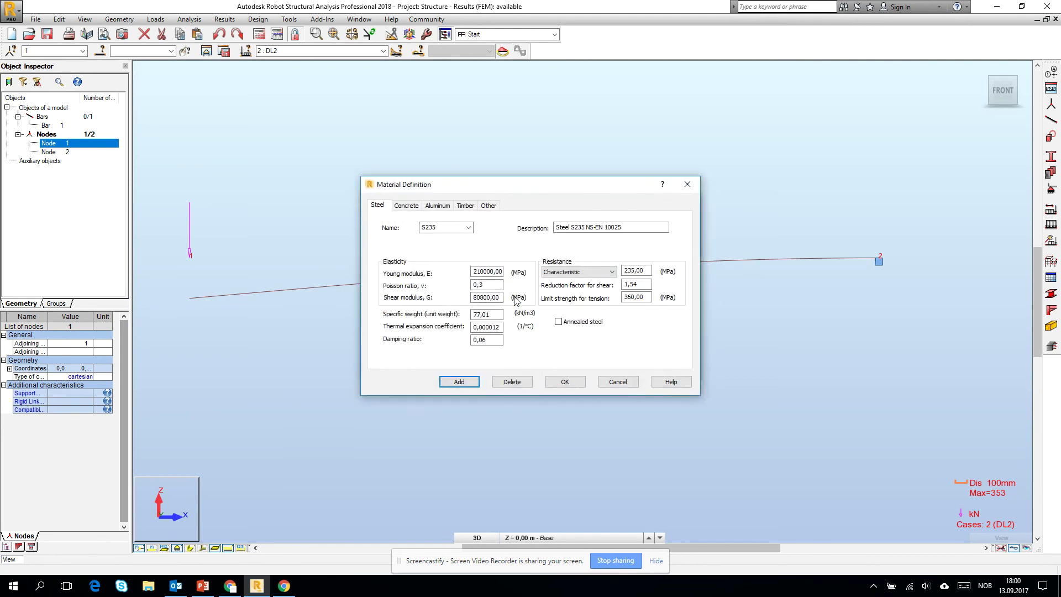
left_click(435, 228)
left_click(484, 273)
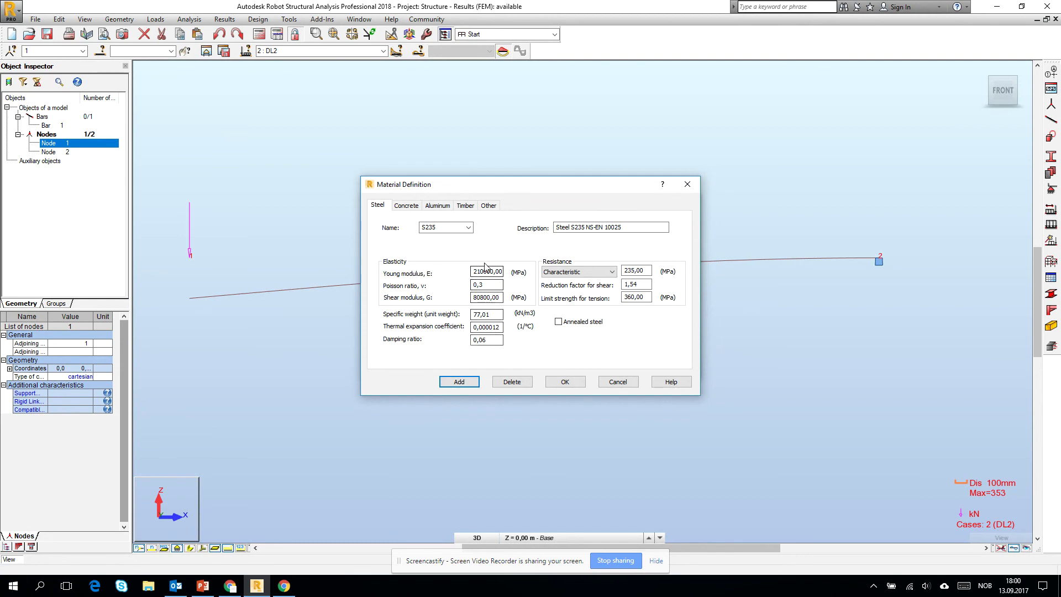
left_click(466, 230)
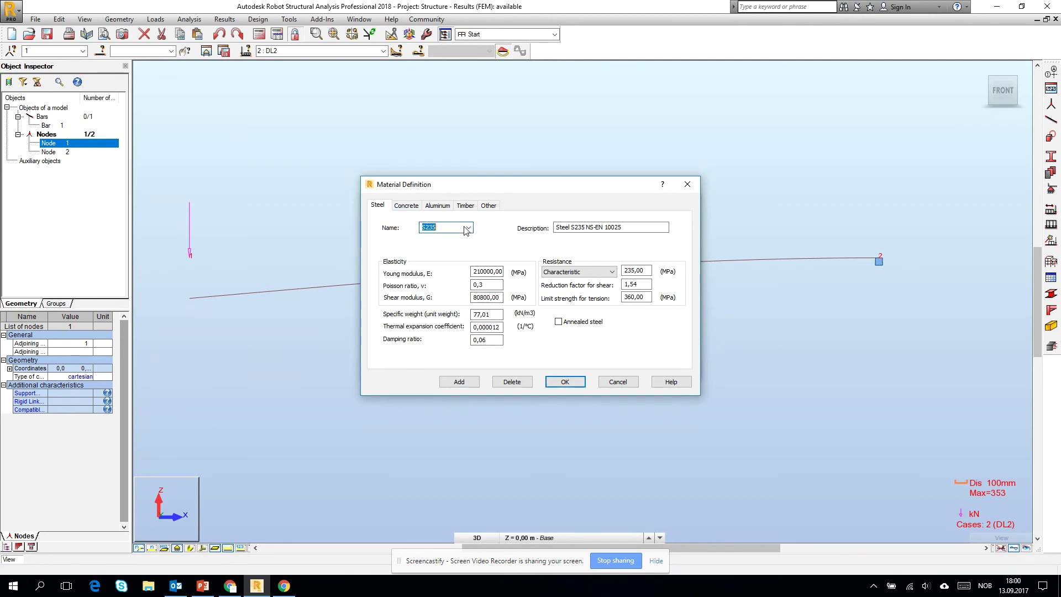
left_click(488, 208)
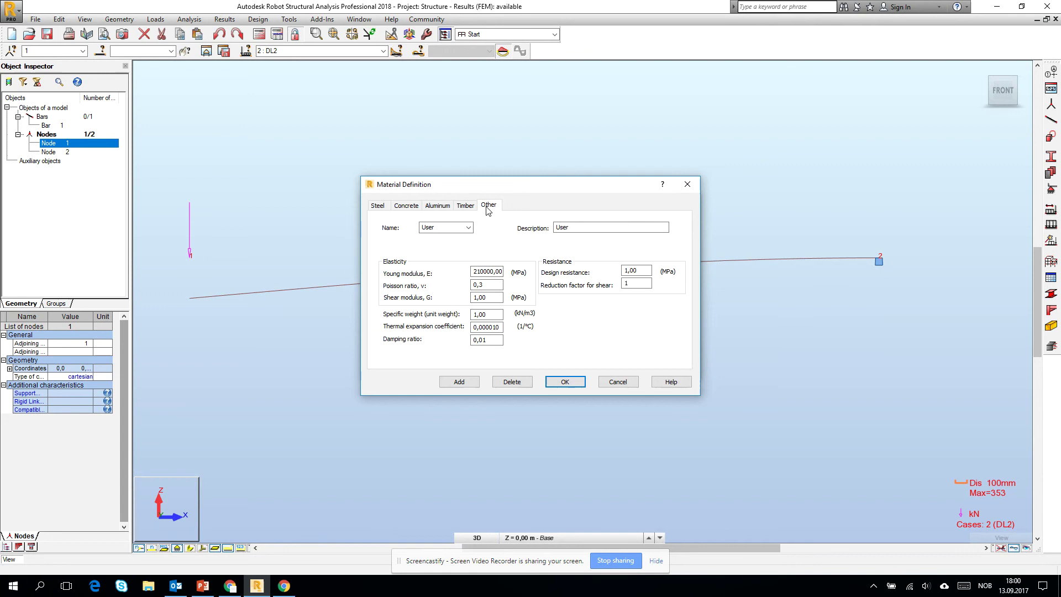
left_click(468, 229)
left_click(464, 229)
left_click(379, 206)
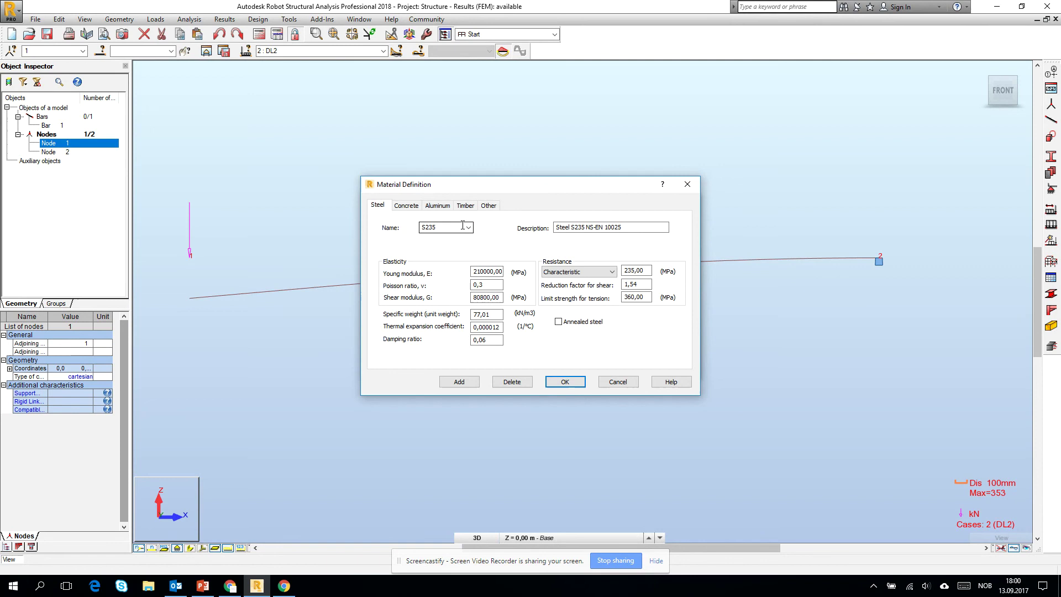
Add a user-defined material named User_1 with a Young modulus of 110000 MPa and confirm the job preferences.
left_click(488, 205)
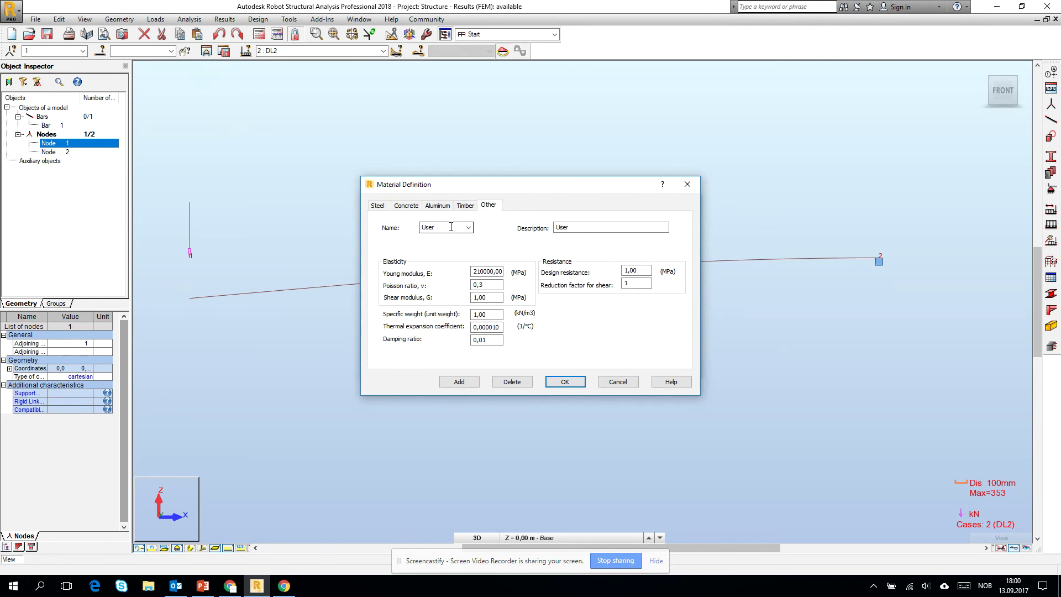
left_click(447, 228)
left_click(447, 227)
left_click_drag(447, 227, 375, 219)
left_click(445, 227)
double_click(478, 271)
type("1")
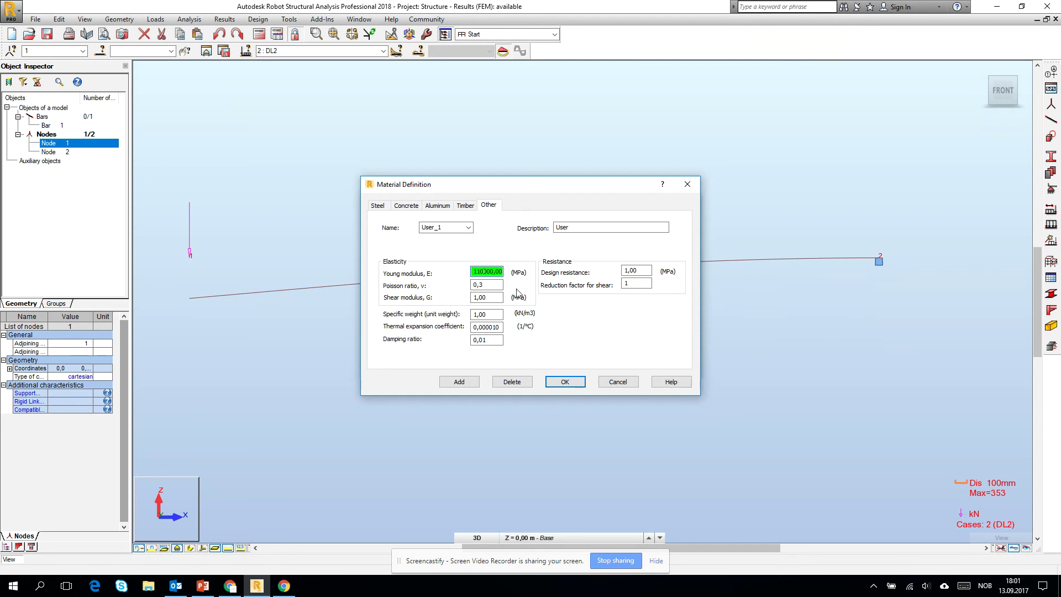
left_click(458, 382)
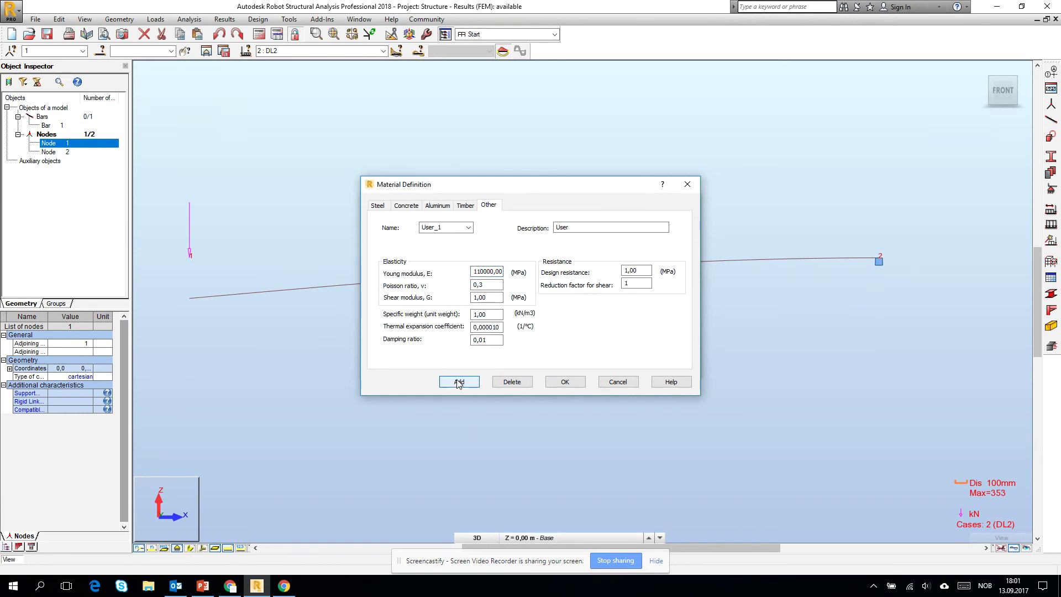
left_click(557, 383)
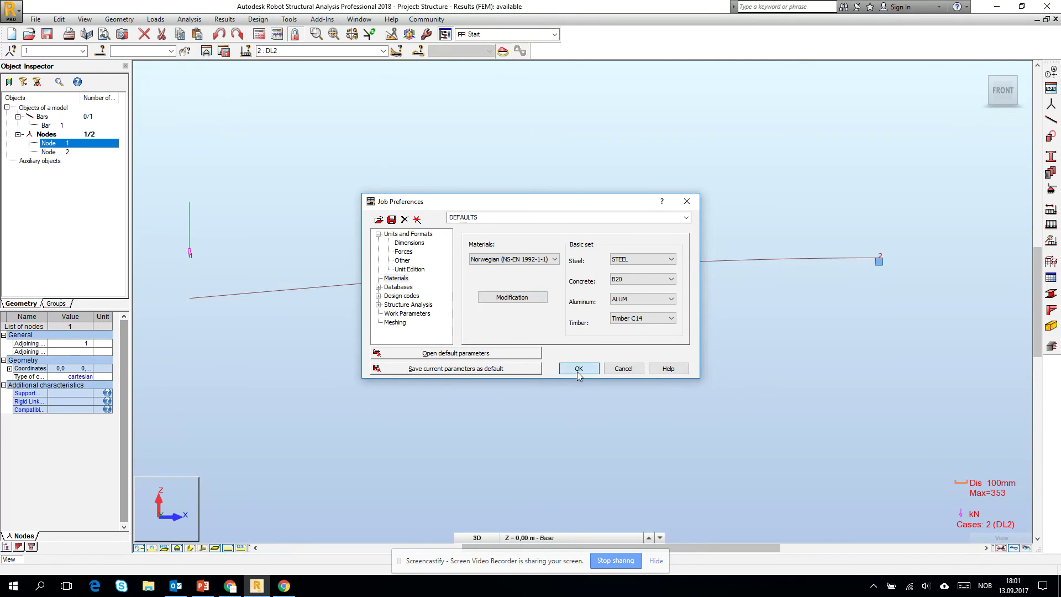
left_click(577, 372)
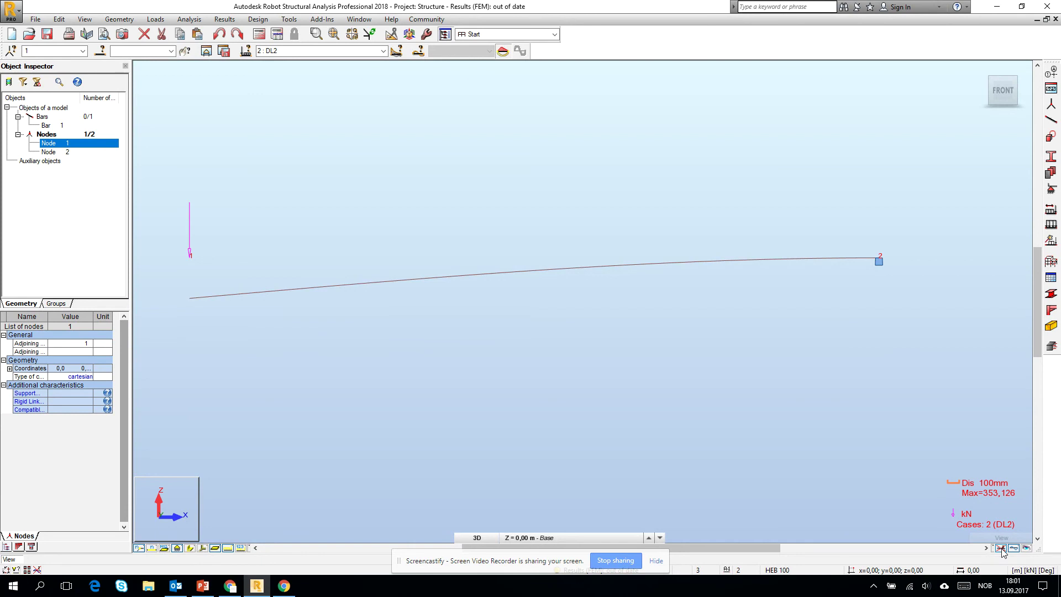
Assign the User_new material to bar 1 in the undeformed view and expand its material properties.
left_click(1001, 548)
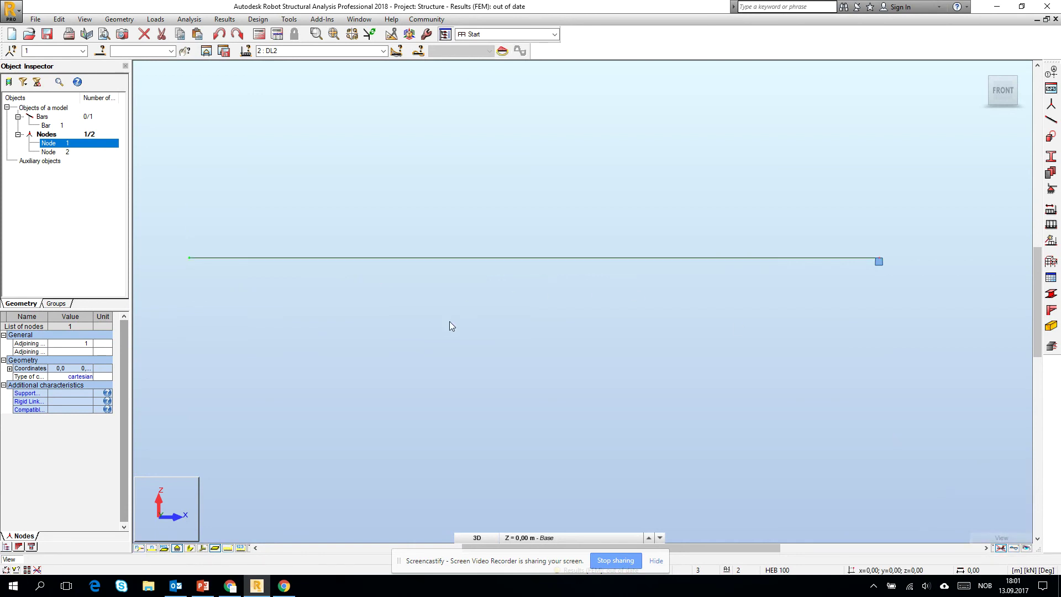
left_click(409, 257)
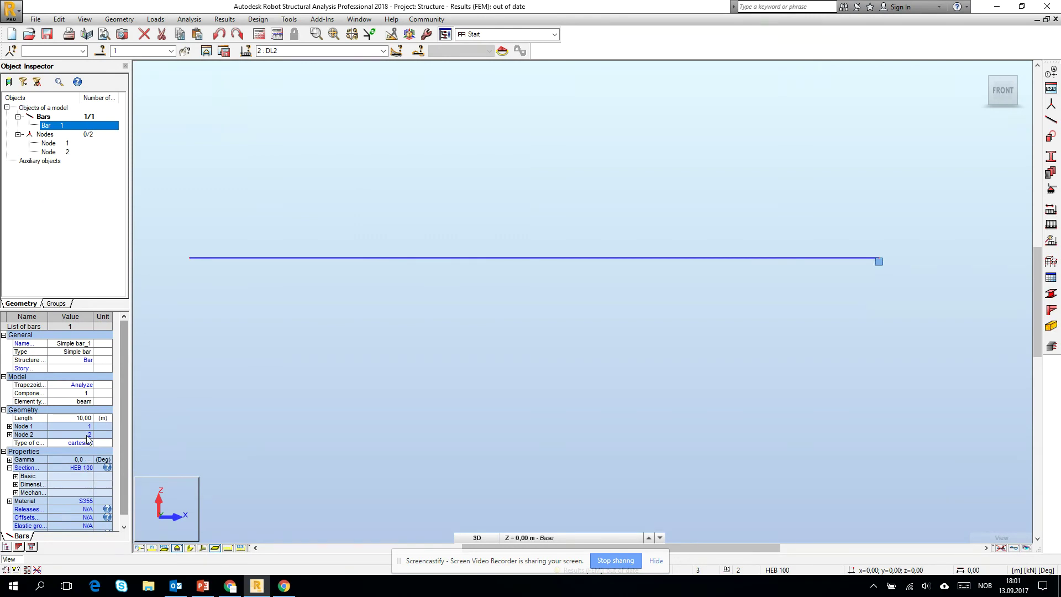
left_click(92, 503)
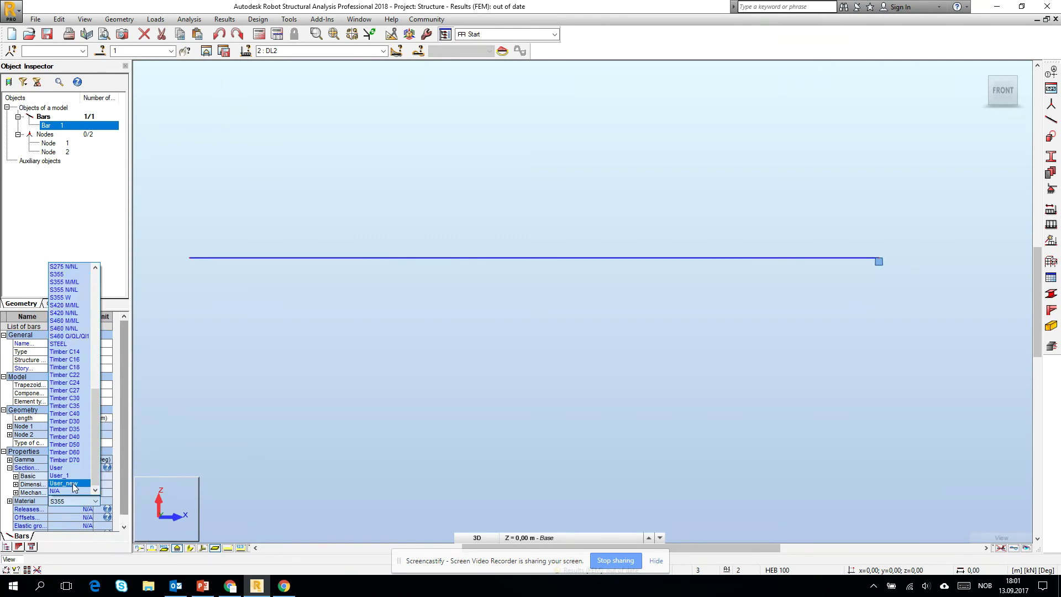
left_click(73, 483)
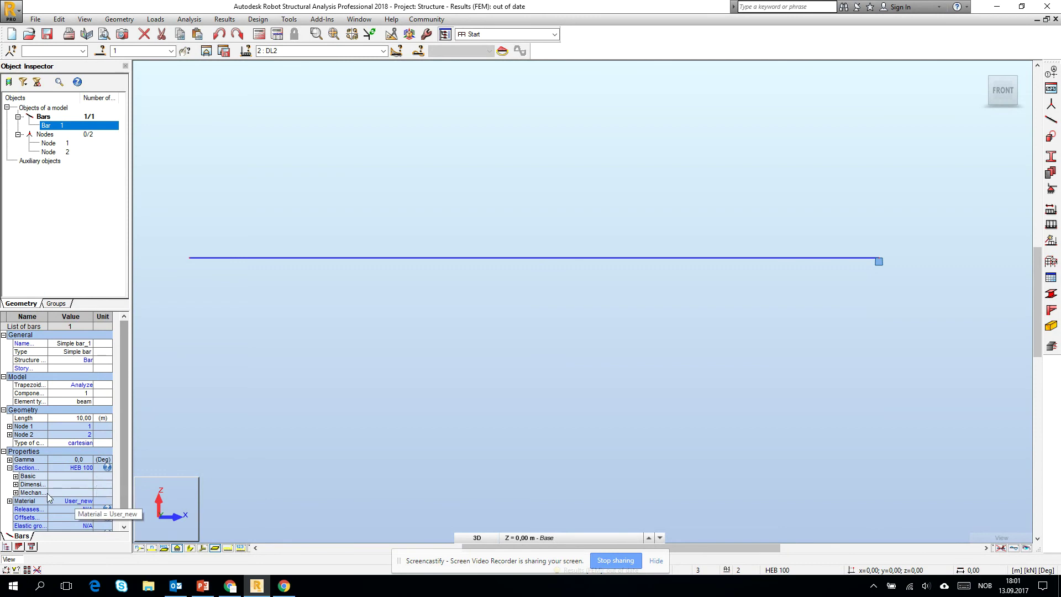
left_click(10, 500)
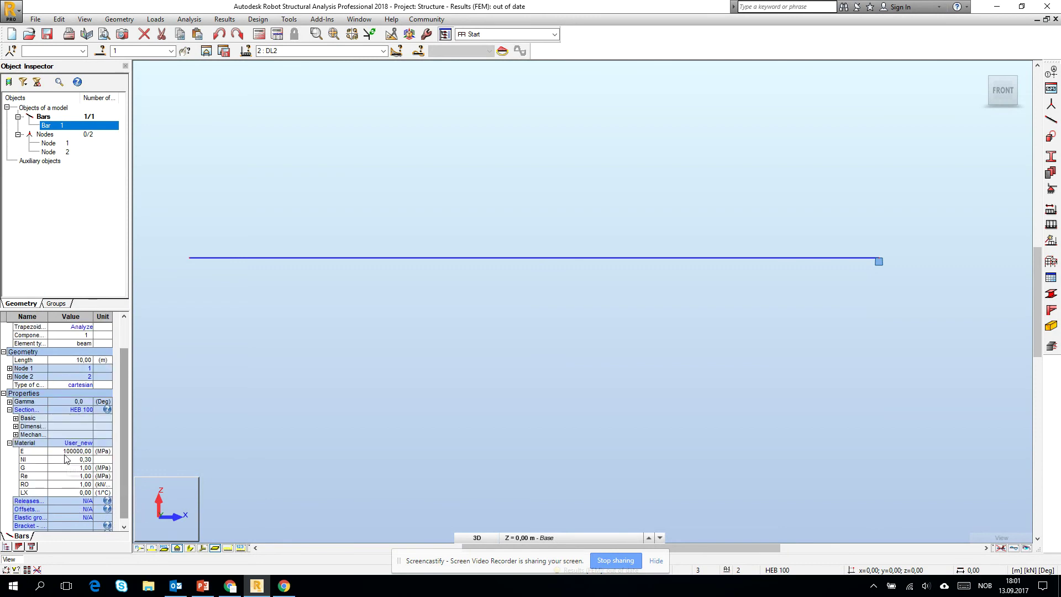